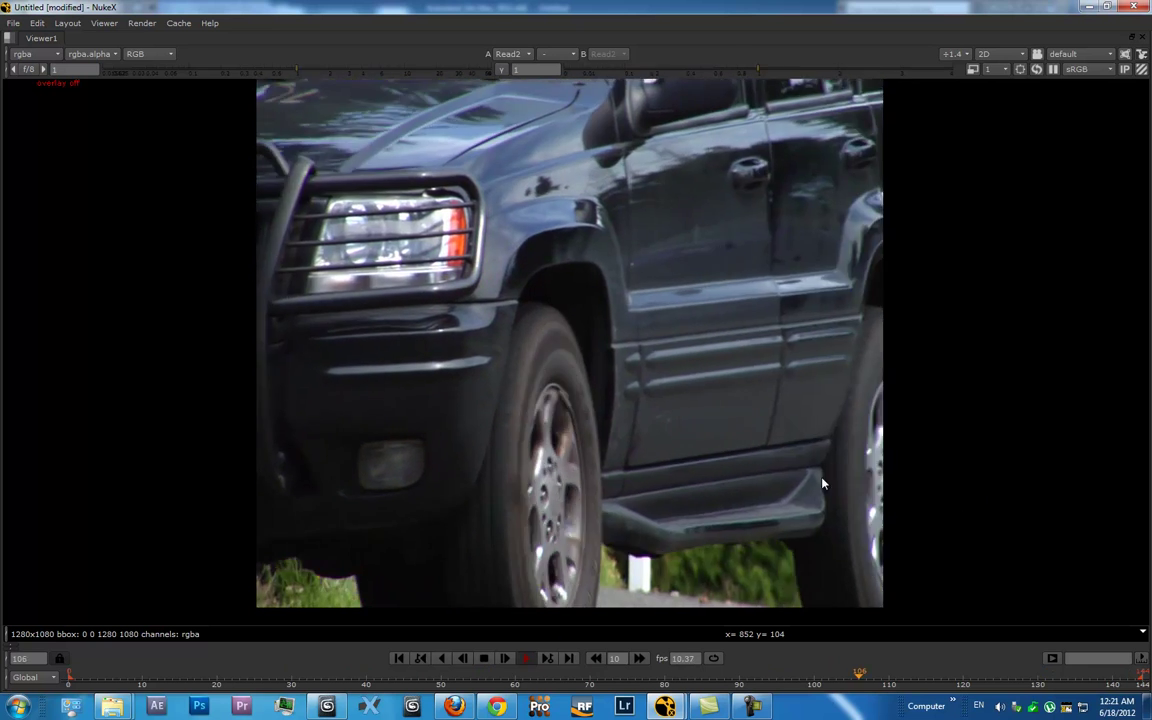
- Review the original licence plate footage from Read1 in an enlarged viewer, scrubbing forward to frame 88
{"action": "key", "text": "space"}
{"action": "key", "text": "2"}
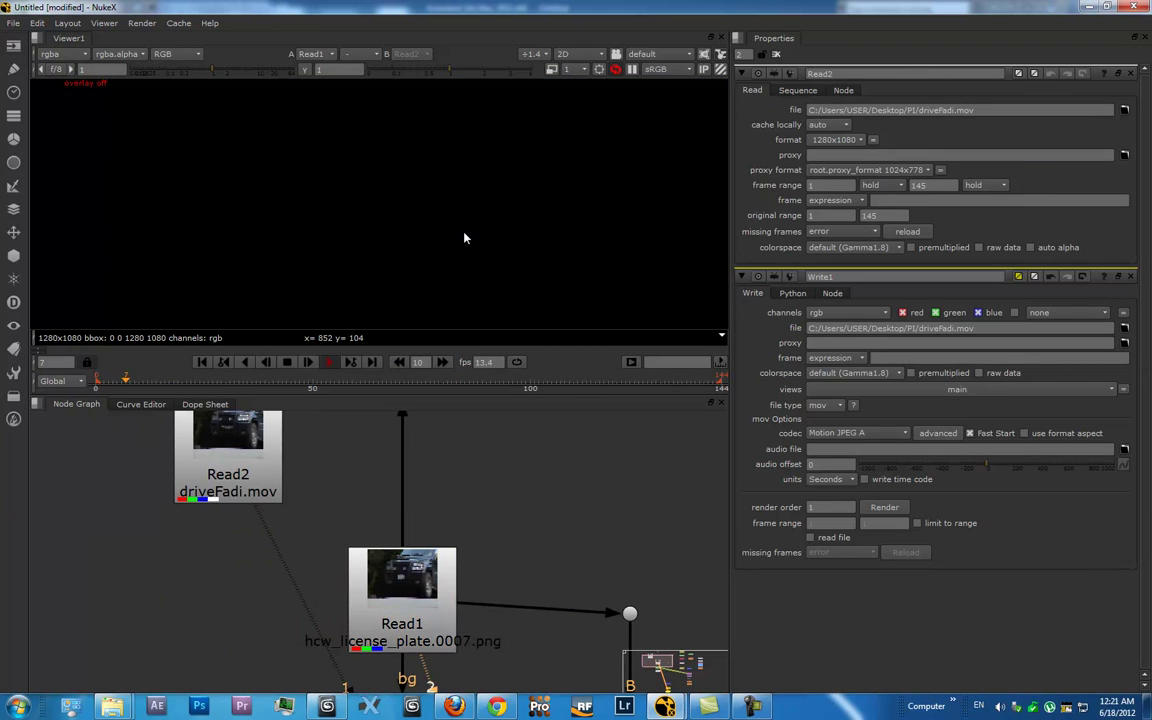
{"action": "left_click", "coordinate": [333, 364]}
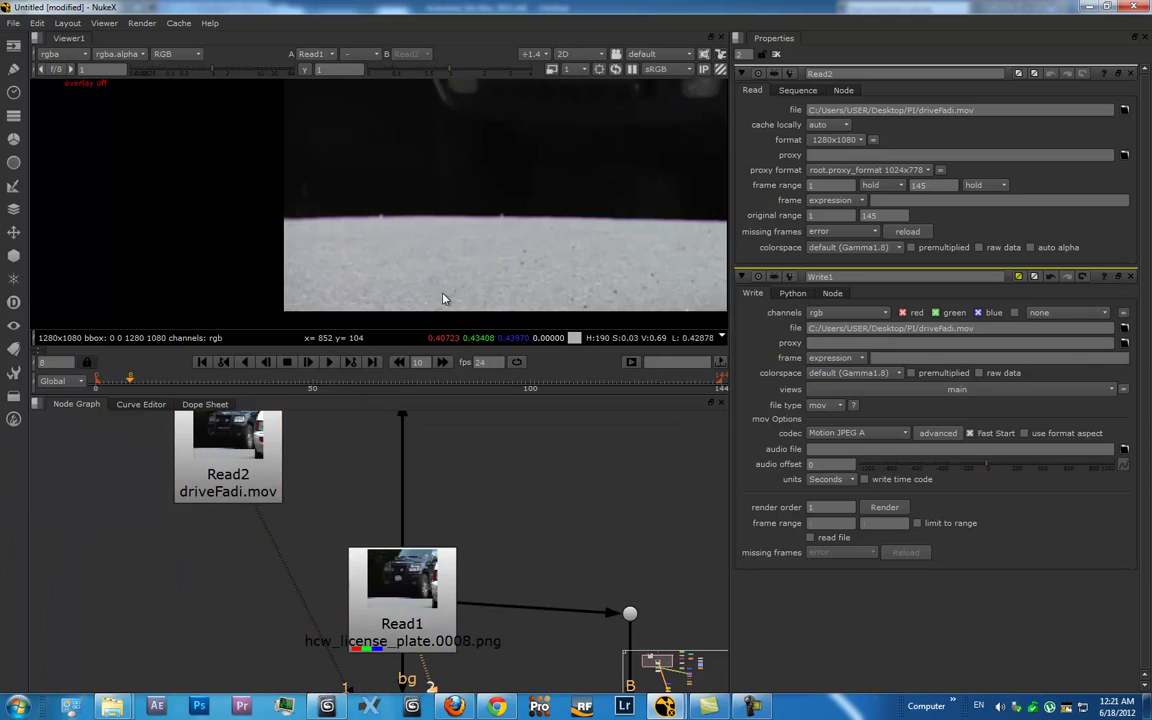
{"action": "key", "text": "space"}
{"action": "key", "text": "2"}
{"action": "key", "text": "1"}
{"action": "key", "text": "space"}
{"action": "key", "text": "space"}
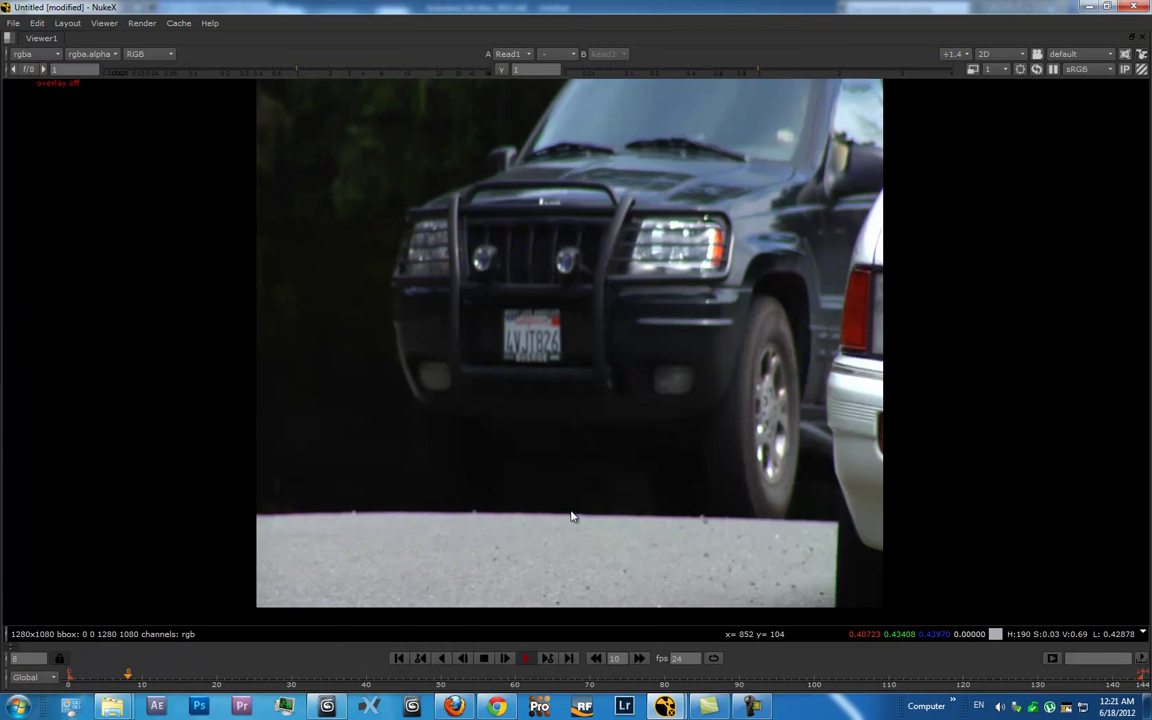
{"action": "left_click", "coordinate": [113, 675]}
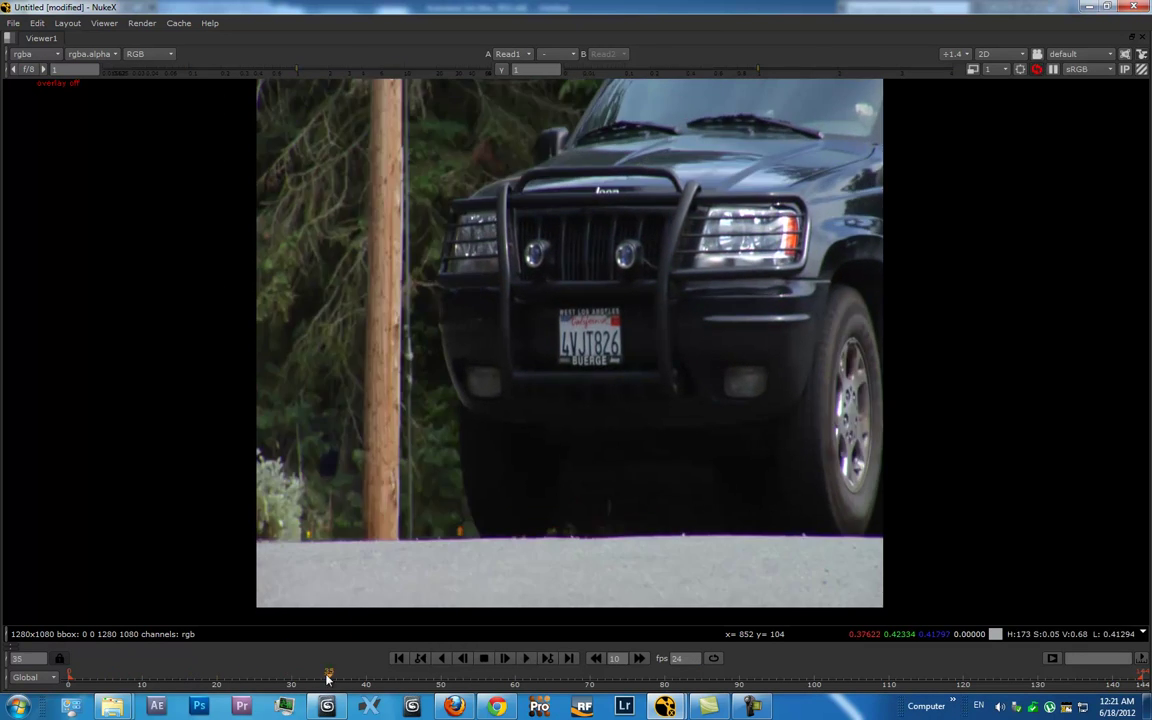
{"action": "left_click_drag", "start_coordinate": [465, 683], "coordinate": [490, 683]}
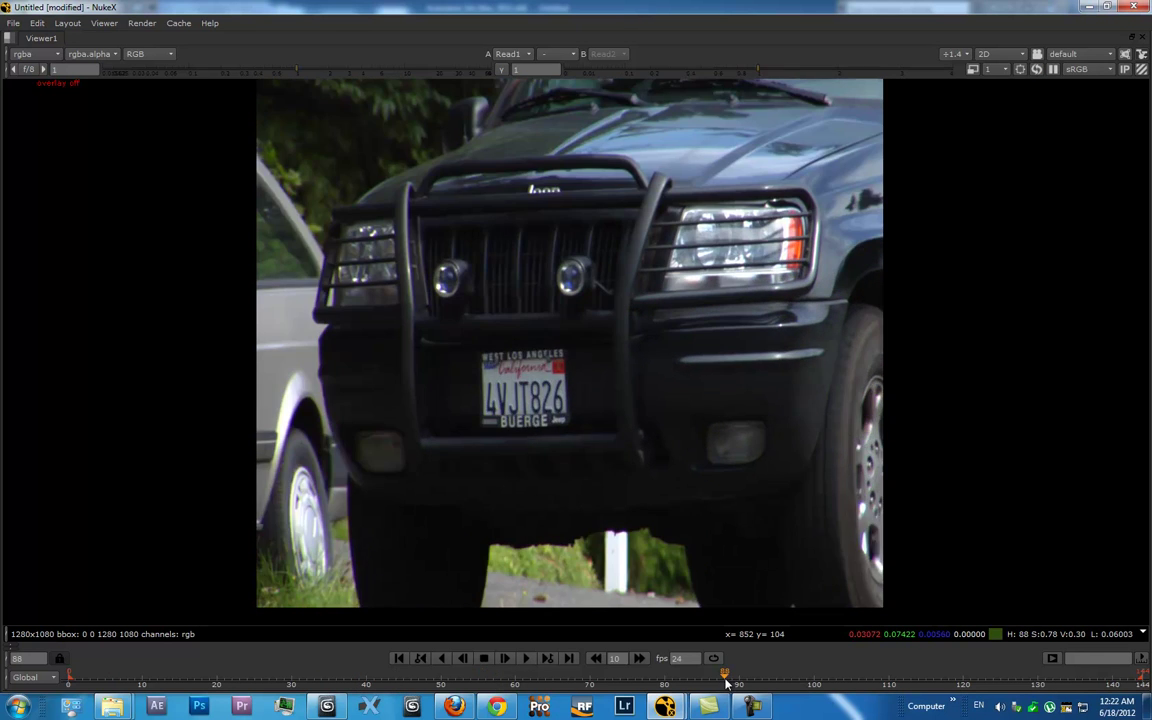
- Return to the node graph and show the Read1 footage fitted in the viewer
{"action": "key", "text": "space"}
{"action": "left_click_drag", "start_coordinate": [319, 522], "coordinate": [339, 562]}
{"action": "left_click_drag", "start_coordinate": [244, 494], "coordinate": [157, 488]}
{"action": "scroll", "coordinate": [332, 530], "scroll_direction": "down", "scroll_amount": 4}
{"action": "left_click_drag", "start_coordinate": [400, 620], "coordinate": [447, 514]}
{"action": "scroll", "coordinate": [536, 484], "scroll_direction": "up", "scroll_amount": 2}
{"action": "left_click_drag", "start_coordinate": [460, 680], "coordinate": [506, 511]}
{"action": "left_click_drag", "start_coordinate": [588, 543], "coordinate": [460, 560]}
{"action": "left_click_drag", "start_coordinate": [393, 452], "coordinate": [372, 657]}
{"action": "left_click_drag", "start_coordinate": [400, 430], "coordinate": [362, 567]}
{"action": "left_click", "coordinate": [362, 567]}
{"action": "key", "text": "1"}
{"action": "left_click", "coordinate": [455, 440]}
{"action": "left_click_drag", "start_coordinate": [537, 144], "coordinate": [483, 200]}
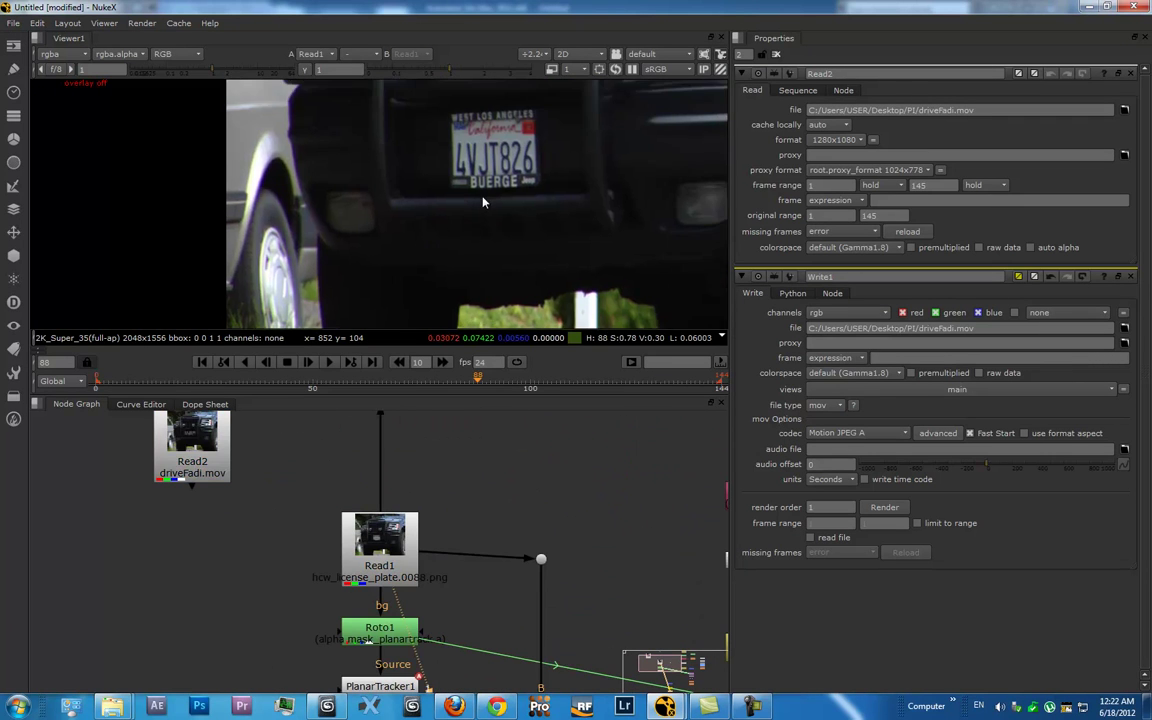
{"action": "key", "text": "f"}
{"action": "left_click_drag", "start_coordinate": [477, 418], "coordinate": [502, 457]}
{"action": "left_click_drag", "start_coordinate": [394, 206], "coordinate": [456, 210]}
{"action": "scroll", "coordinate": [456, 210], "scroll_direction": "up", "scroll_amount": 1}
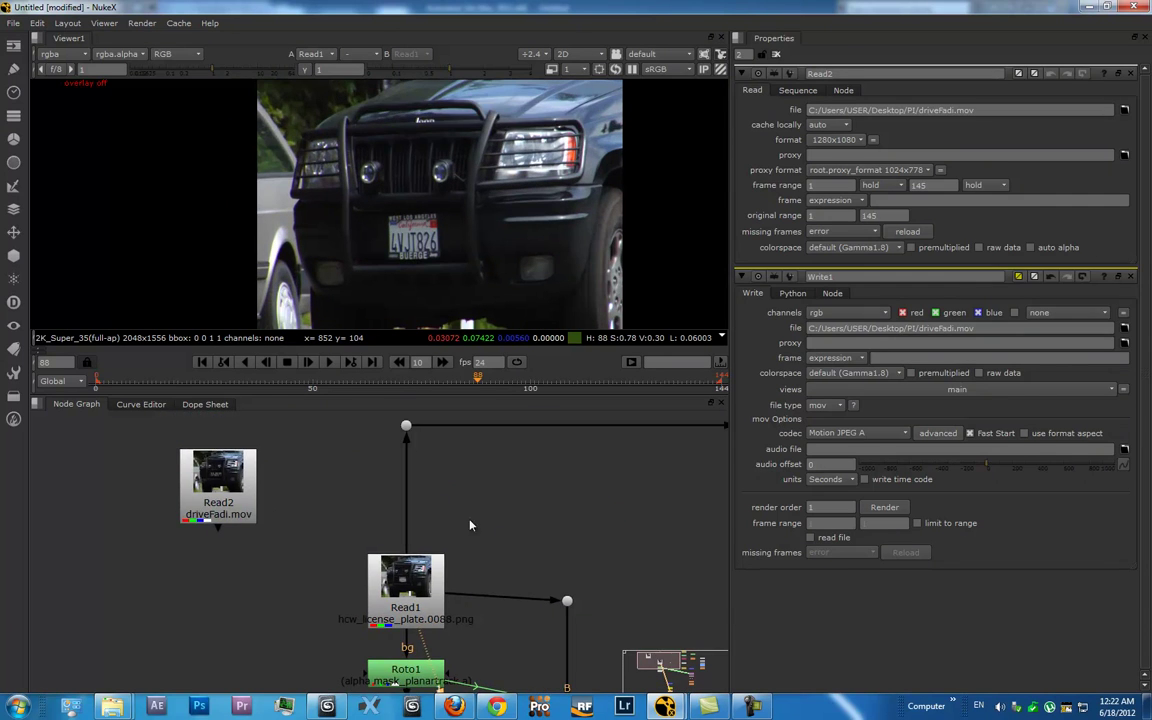
{"action": "left_click_drag", "start_coordinate": [456, 515], "coordinate": [428, 436]}
- Open Roto1, select PlanarTrackLayer1 and play the shot from the first frame to check the planar track around the plate
{"action": "double_click", "coordinate": [378, 591]}
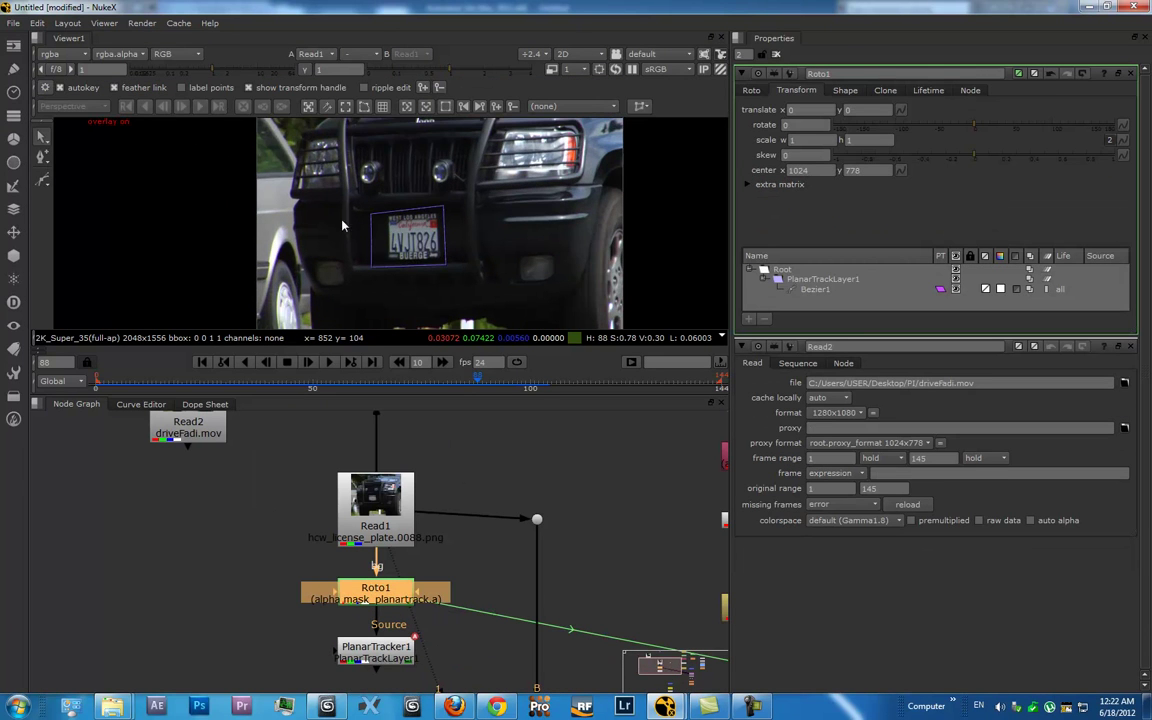
{"action": "left_click", "coordinate": [820, 280]}
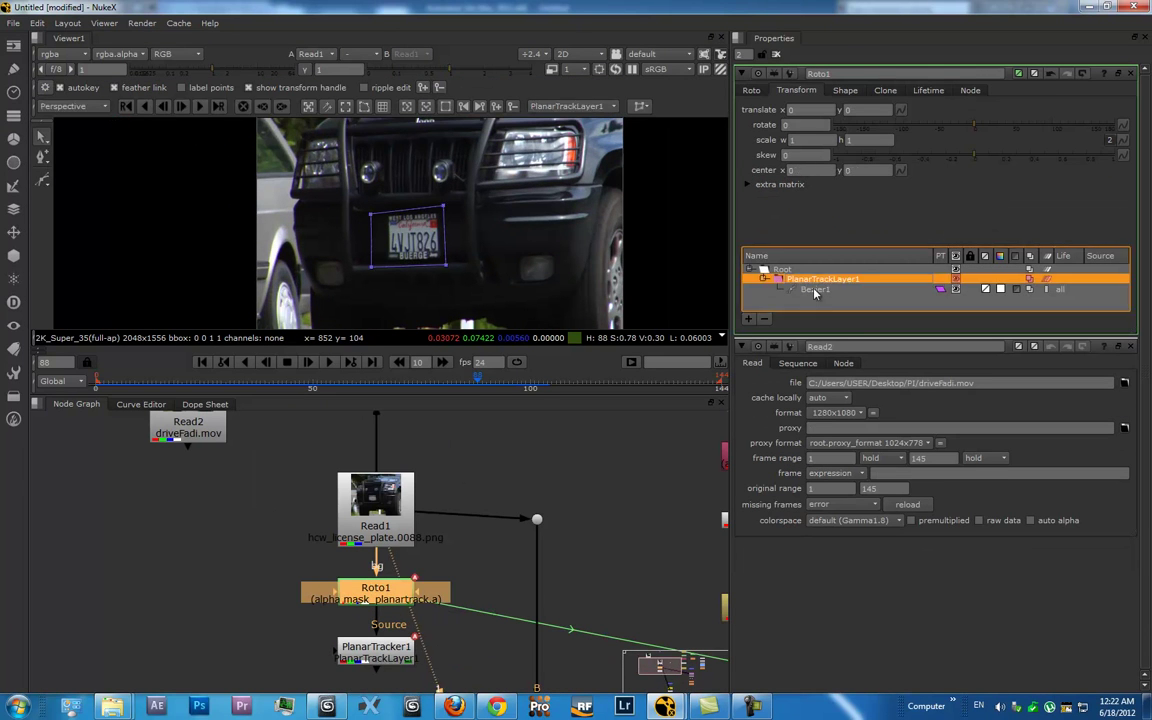
{"action": "left_click", "coordinate": [330, 363]}
{"action": "left_click", "coordinate": [202, 362]}
{"action": "scroll", "coordinate": [470, 240], "scroll_direction": "up", "scroll_amount": 3}
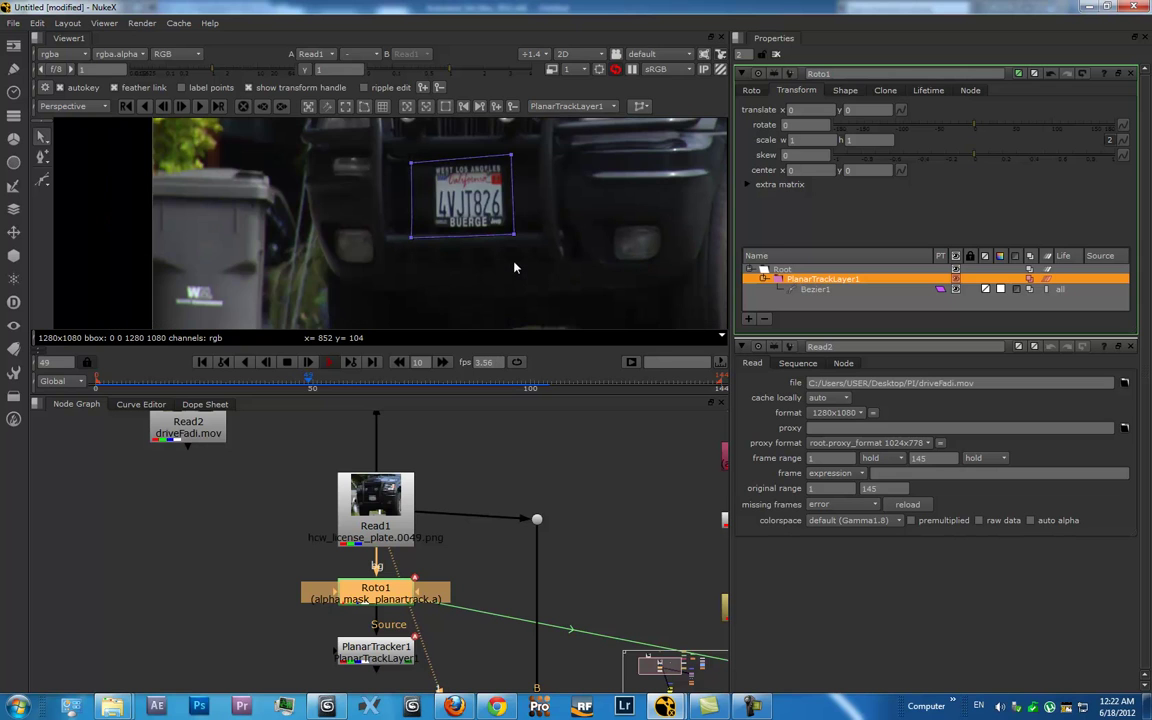
{"action": "left_click", "coordinate": [334, 362]}
{"action": "scroll", "coordinate": [452, 274], "scroll_direction": "down", "scroll_amount": 3}
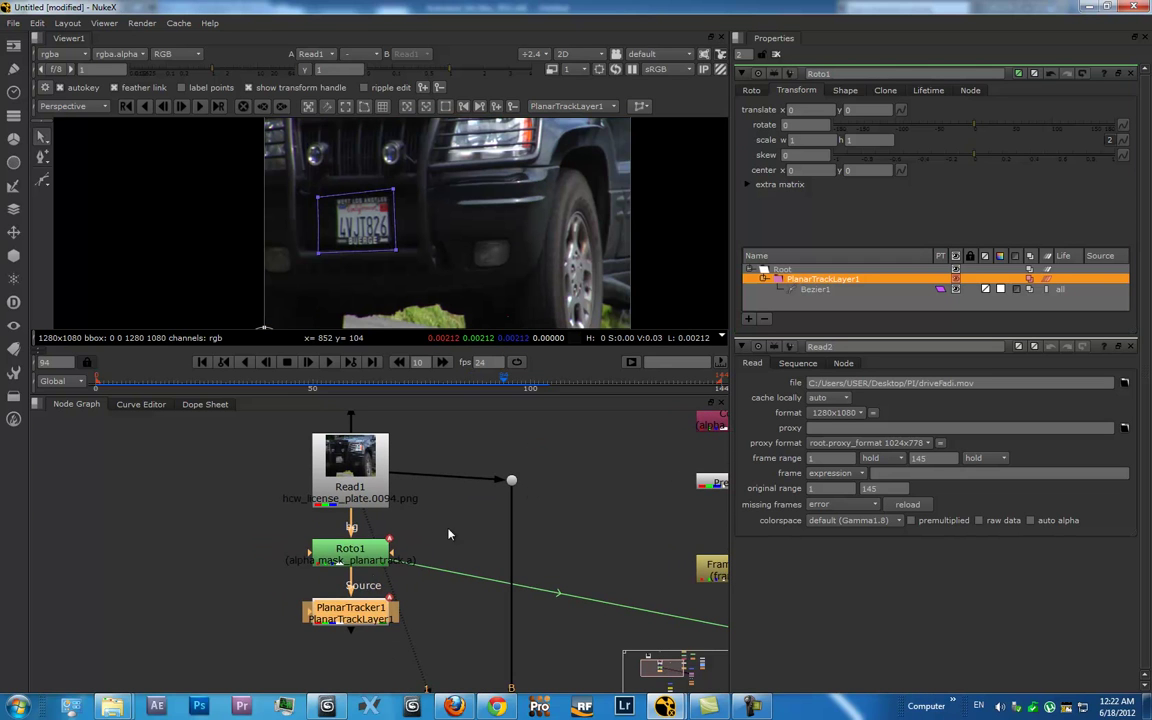
- Look over the CornerPin2D export options for Roto1's planar track and open the CornerPin2D1 node's settings
{"action": "left_click", "coordinate": [350, 561]}
{"action": "left_click", "coordinate": [647, 110]}
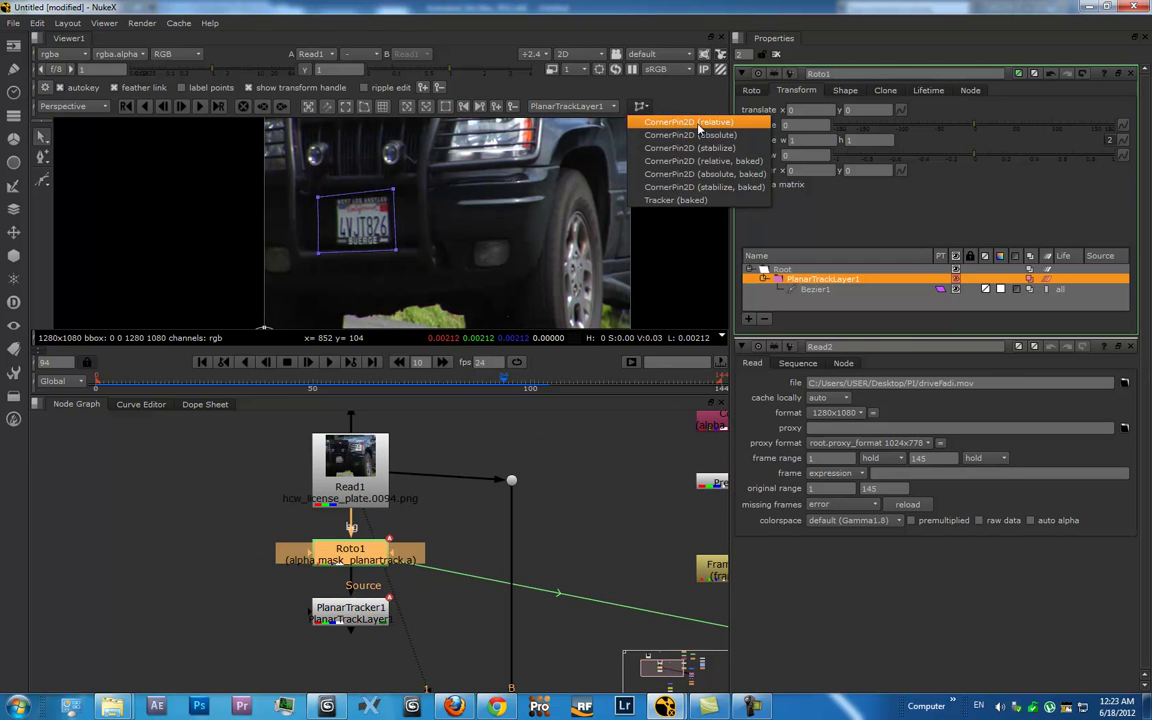
{"action": "left_click", "coordinate": [712, 90]}
{"action": "left_click_drag", "start_coordinate": [681, 501], "coordinate": [402, 458]}
{"action": "double_click", "coordinate": [582, 604]}
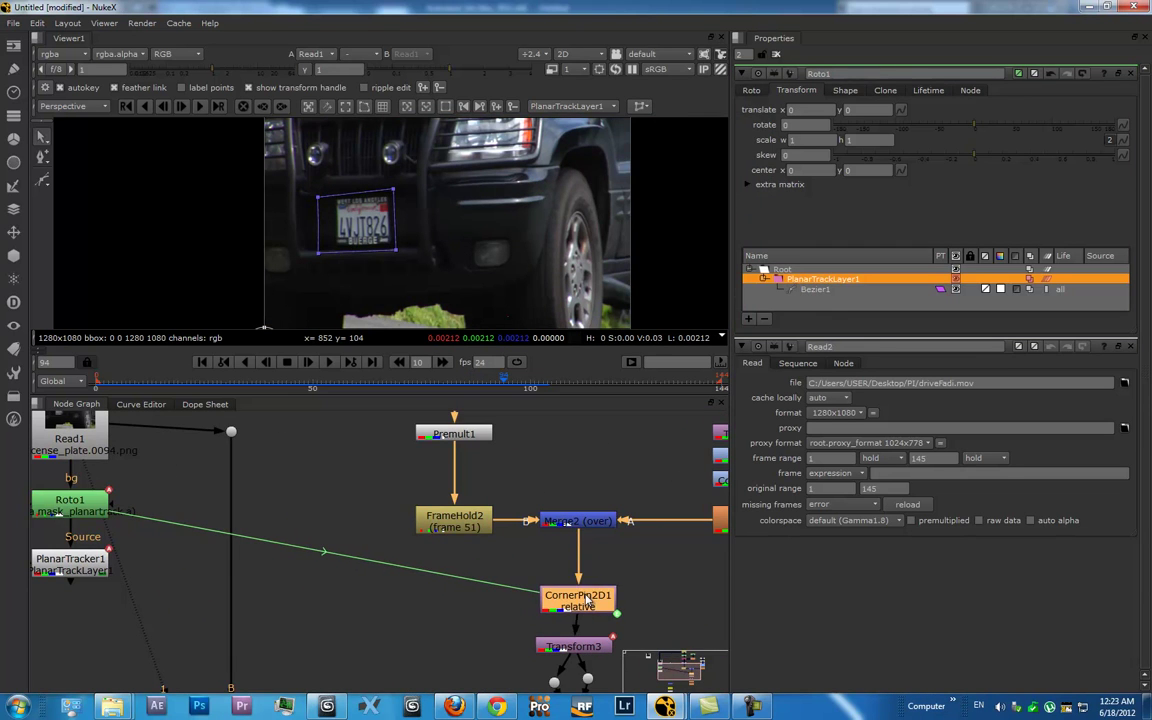
{"action": "key", "text": "1"}
- Show FrameHold1's output from the first frame, play it and open the node's settings
{"action": "left_click", "coordinate": [208, 362]}
{"action": "left_click_drag", "start_coordinate": [416, 523], "coordinate": [498, 680]}
{"action": "left_click_drag", "start_coordinate": [288, 482], "coordinate": [402, 588]}
{"action": "left_click", "coordinate": [670, 532]}
{"action": "key", "text": "1"}
{"action": "left_click", "coordinate": [679, 478]}
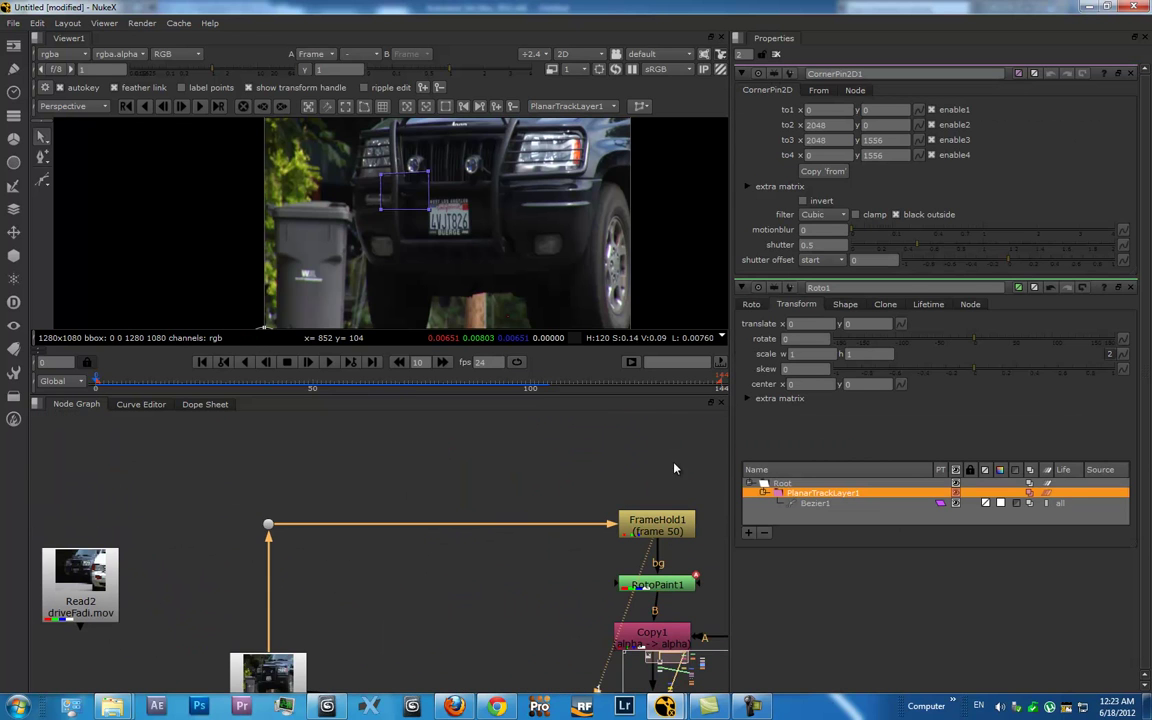
{"action": "left_click_drag", "start_coordinate": [679, 478], "coordinate": [635, 478]}
{"action": "left_click", "coordinate": [335, 363]}
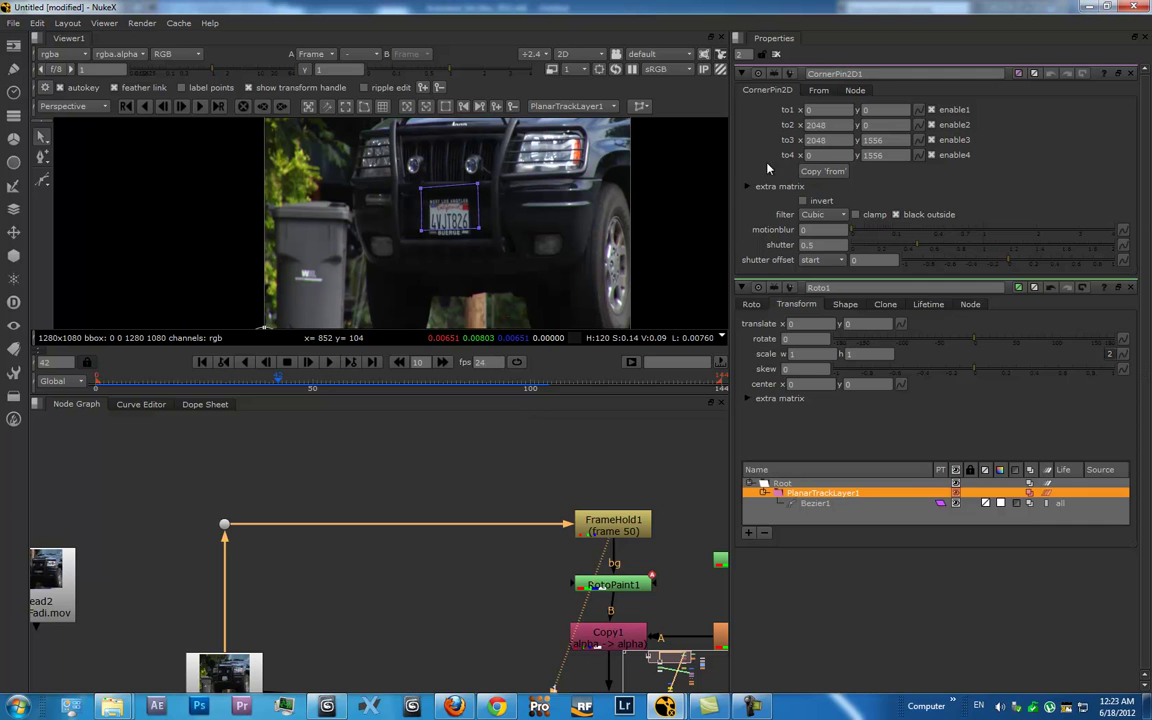
{"action": "double_click", "coordinate": [643, 533]}
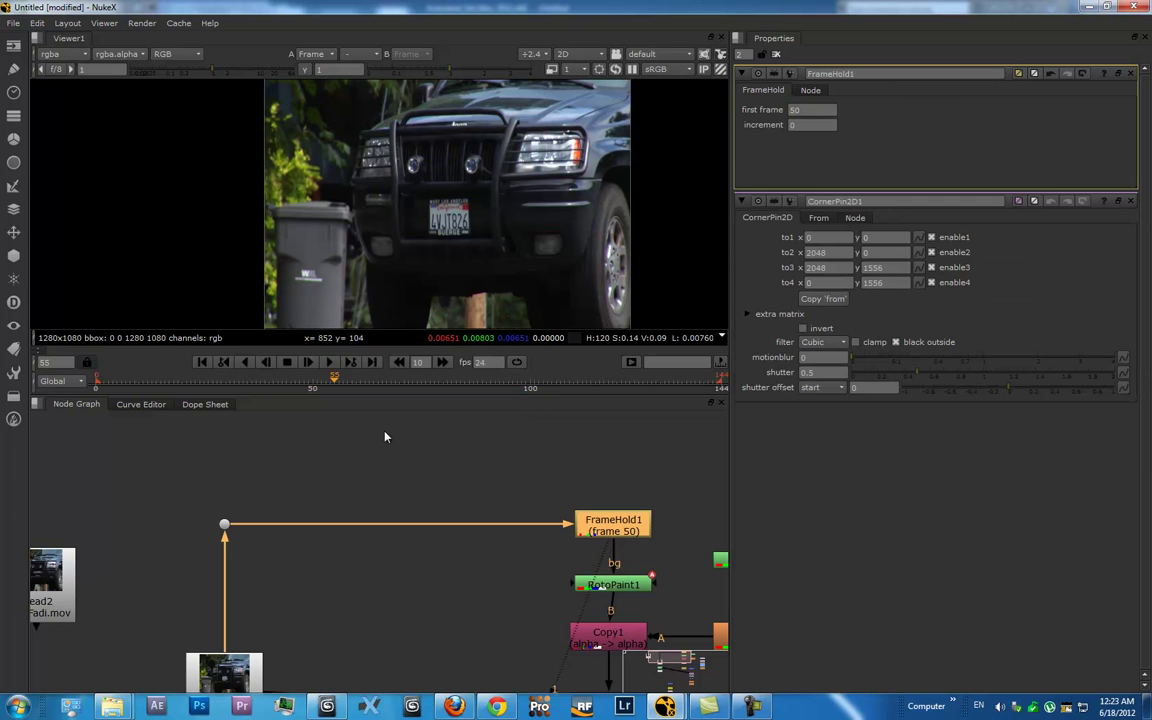
- Open RotoPaint1 and show its clone strokes and output in the viewer
{"action": "left_click_drag", "start_coordinate": [454, 483], "coordinate": [345, 436]}
{"action": "double_click", "coordinate": [508, 535]}
{"action": "left_click", "coordinate": [798, 272]}
{"action": "left_click", "coordinate": [799, 279]}
{"action": "key", "text": "1"}
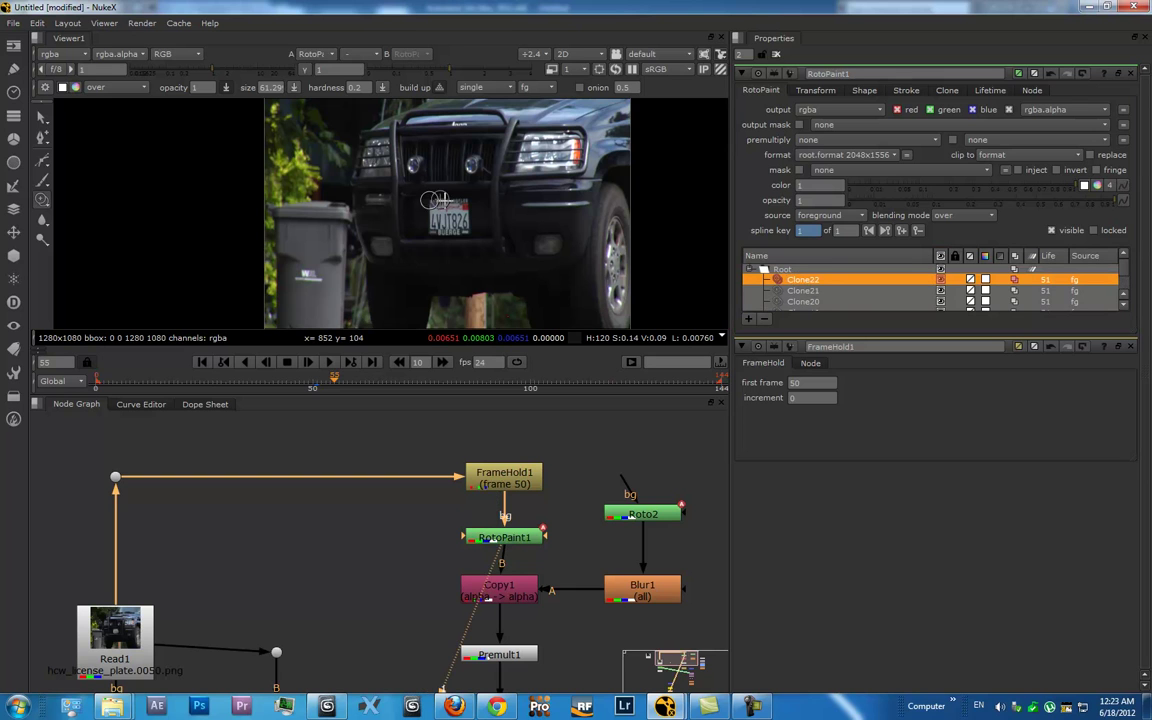
- Show Roto2's rectangular plate matte in the viewer, play it from the first frame and open the node's settings
{"action": "left_click", "coordinate": [513, 587]}
{"action": "key", "text": "1"}
{"action": "left_click", "coordinate": [630, 514]}
{"action": "key", "text": "1"}
{"action": "left_click", "coordinate": [203, 363]}
{"action": "left_click", "coordinate": [332, 364]}
{"action": "left_click", "coordinate": [332, 364]}
{"action": "left_click_drag", "start_coordinate": [641, 517], "coordinate": [646, 507]}
{"action": "double_click", "coordinate": [645, 504]}
- Open Blur1, show its output and examine the softened edges of the matte
{"action": "left_click", "coordinate": [631, 590]}
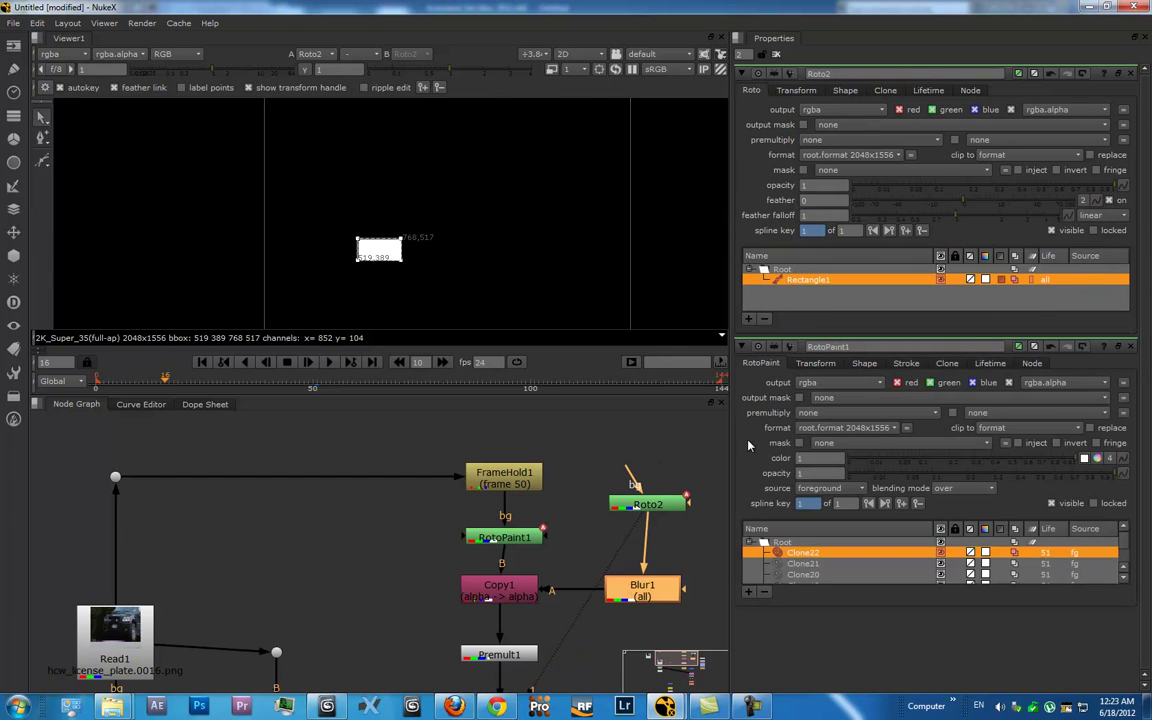
{"action": "double_click", "coordinate": [631, 590]}
{"action": "key", "text": "1"}
{"action": "scroll", "coordinate": [368, 265], "scroll_direction": "up", "scroll_amount": 5}
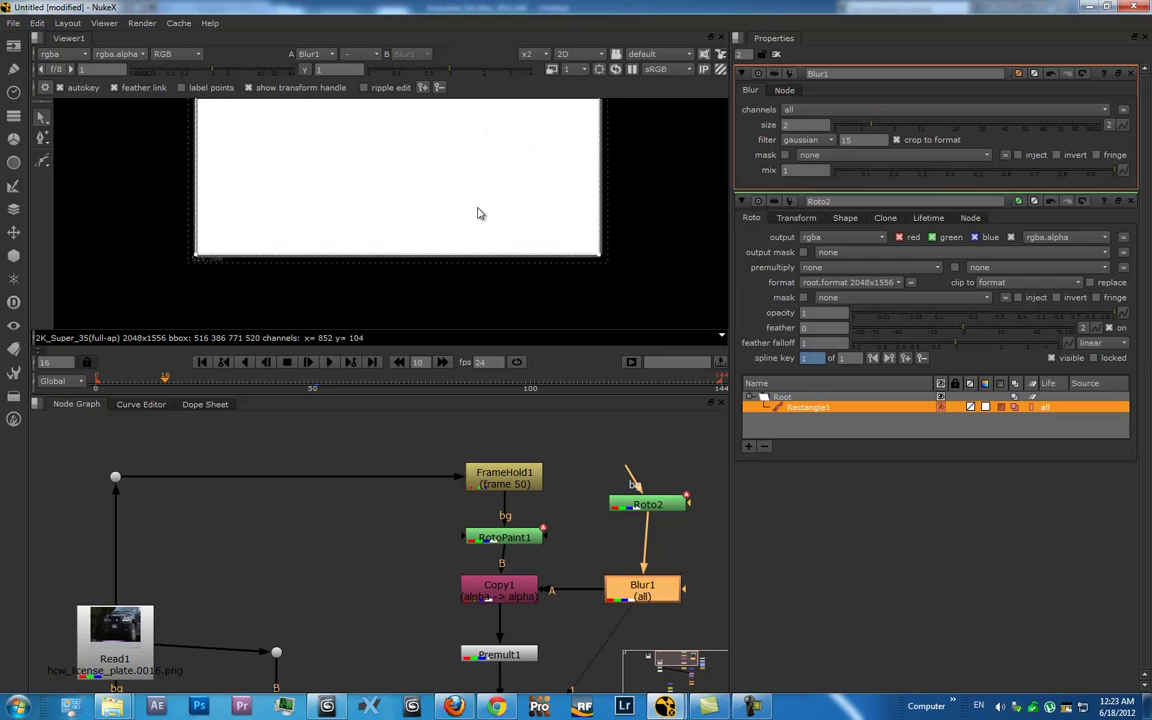
{"action": "scroll", "coordinate": [475, 190], "scroll_direction": "down", "scroll_amount": 5}
- Open Copy1, show its output and examine how it combines the RotoPaint1 and Blur1 inputs
{"action": "left_click", "coordinate": [508, 597]}
{"action": "double_click", "coordinate": [510, 597]}
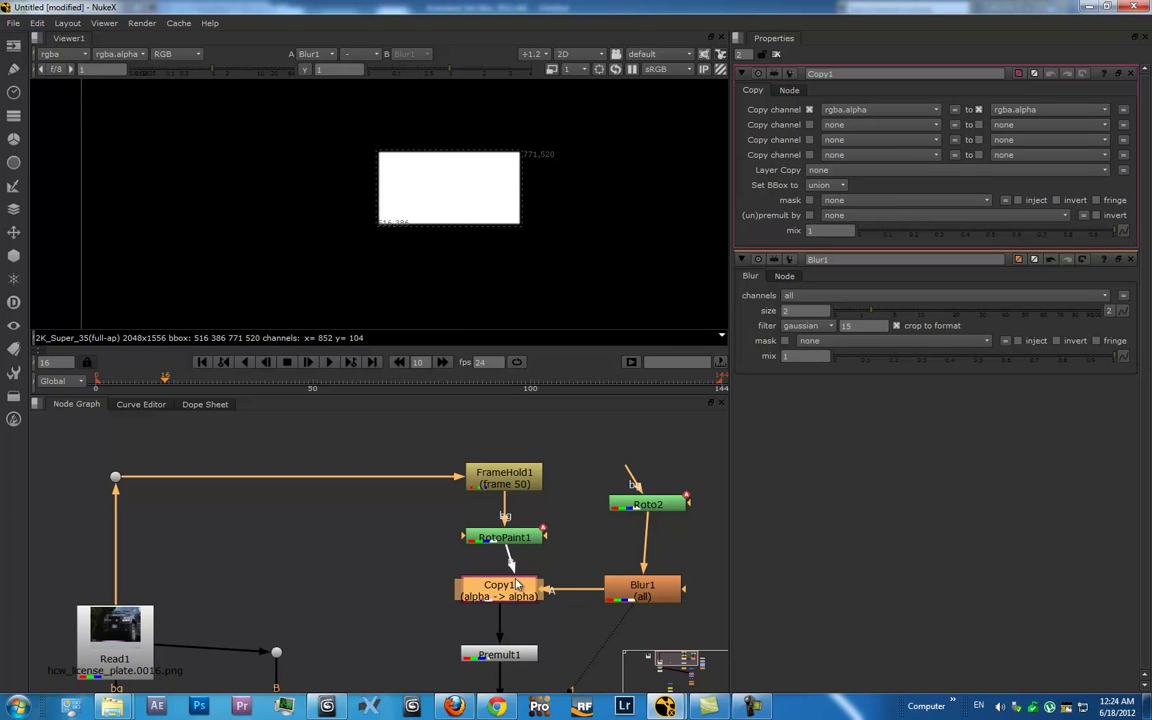
{"action": "key", "text": "1"}
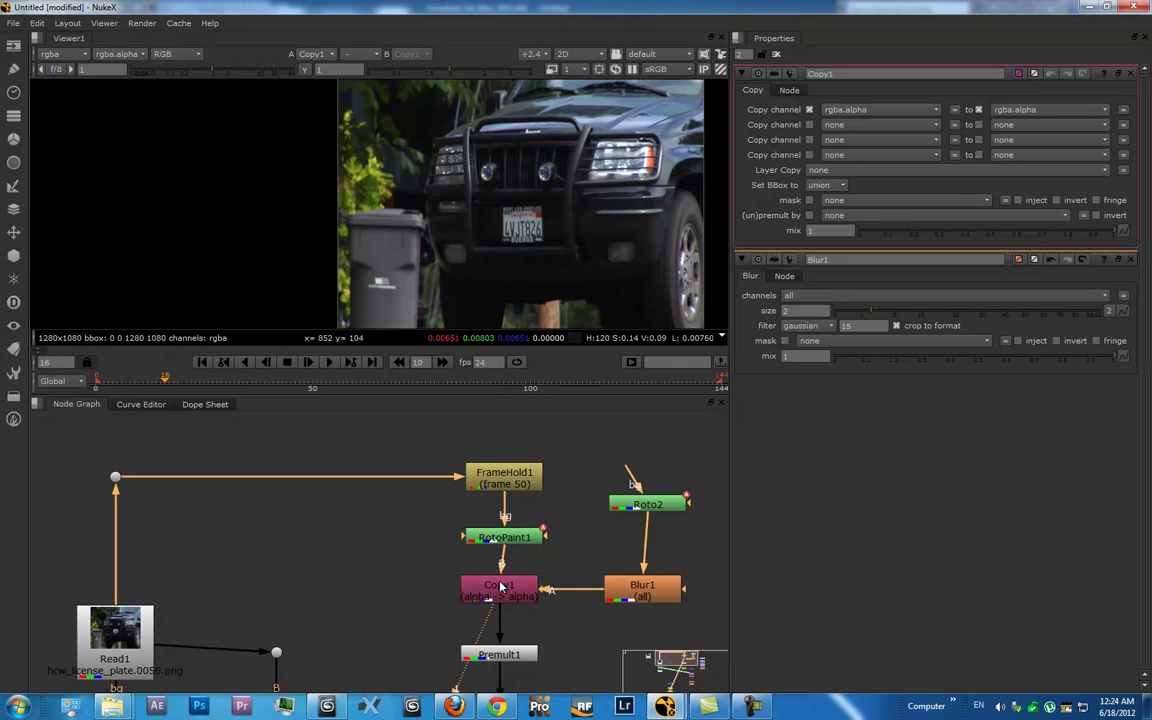
{"action": "left_click", "coordinate": [560, 560]}
{"action": "left_click", "coordinate": [517, 589]}
{"action": "left_click", "coordinate": [644, 595]}
- Open the Premult1 settings, check Copy1's alpha channel and show the premultiplied plate patch
{"action": "left_click_drag", "start_coordinate": [508, 656], "coordinate": [493, 622]}
{"action": "left_click", "coordinate": [490, 622]}
{"action": "double_click", "coordinate": [490, 622]}
{"action": "double_click", "coordinate": [506, 562]}
{"action": "key", "text": "a"}
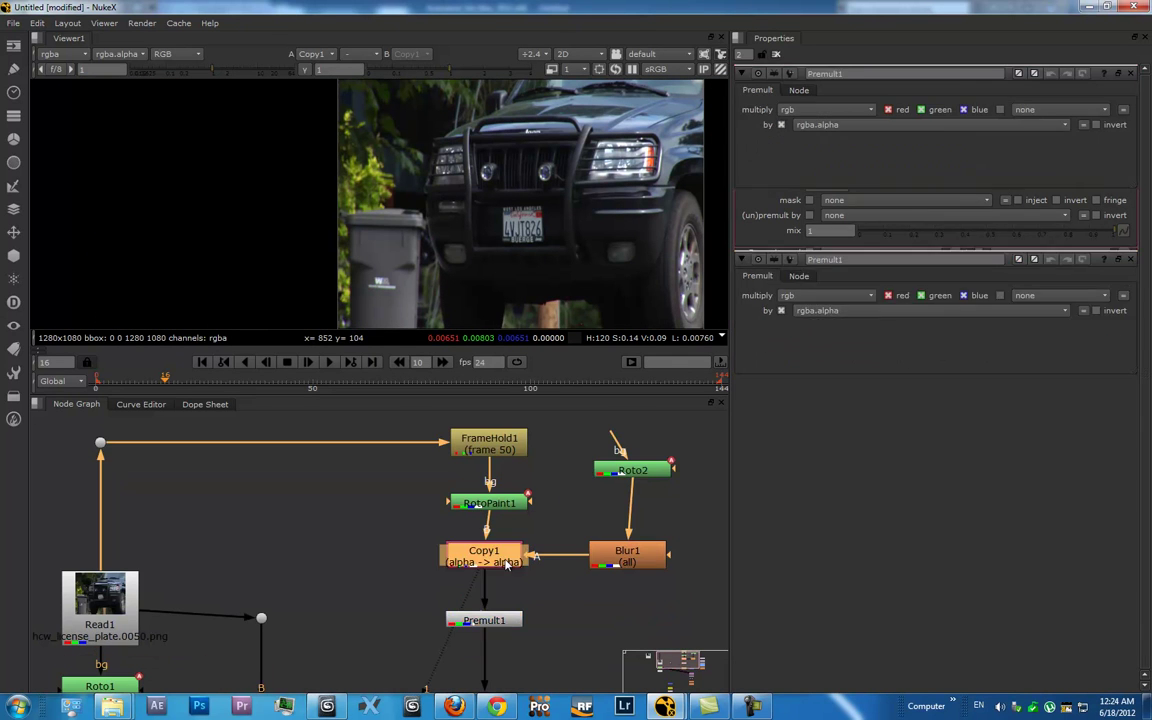
{"action": "key", "text": "a"}
{"action": "left_click", "coordinate": [490, 619], "text": "ctrl+shift"}
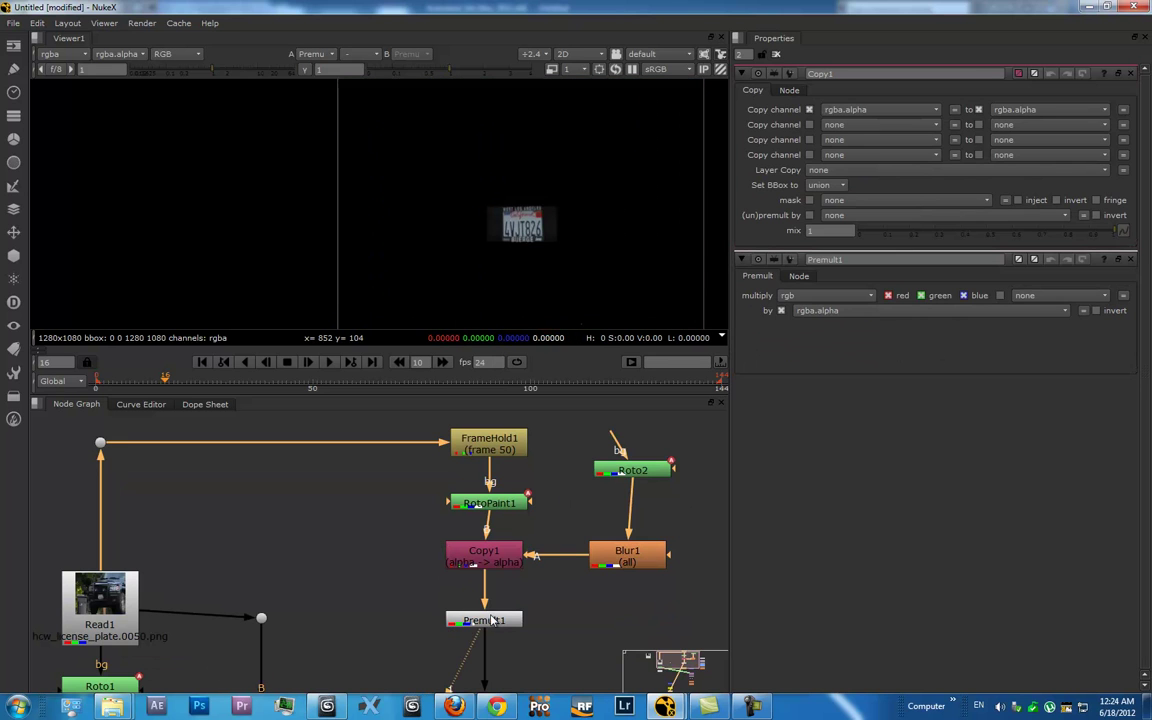
- Try a first frame of 51 on FrameHold1
{"action": "left_click", "coordinate": [500, 456]}
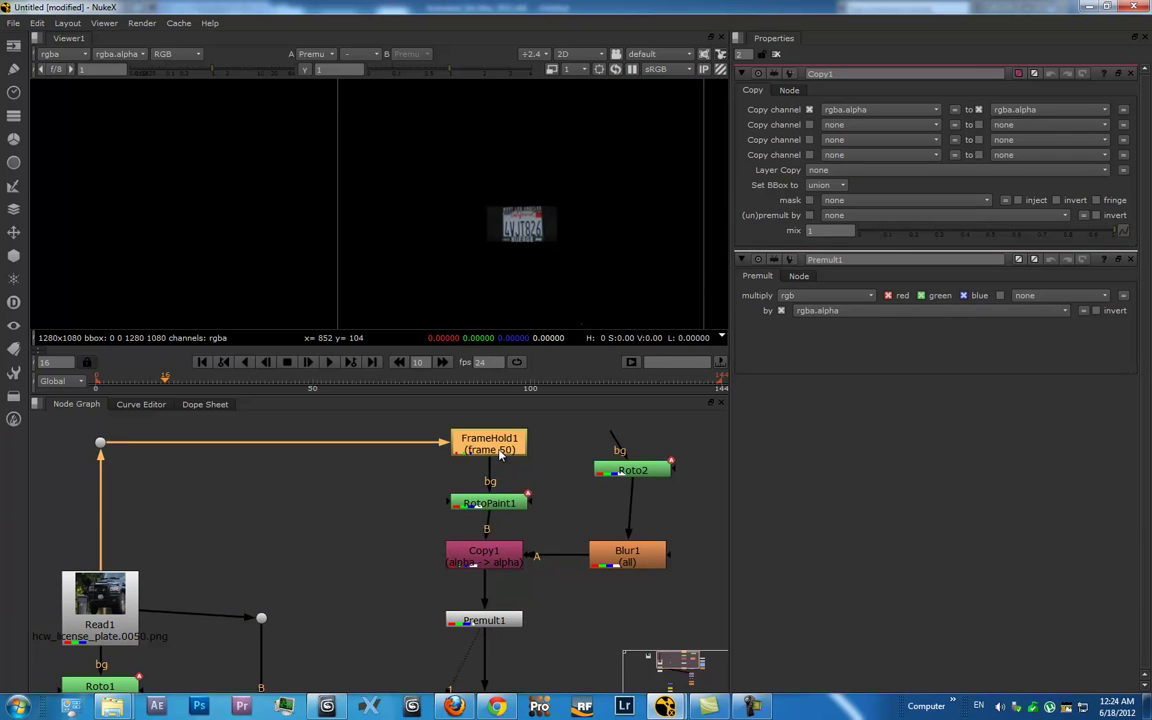
{"action": "double_click", "coordinate": [507, 452]}
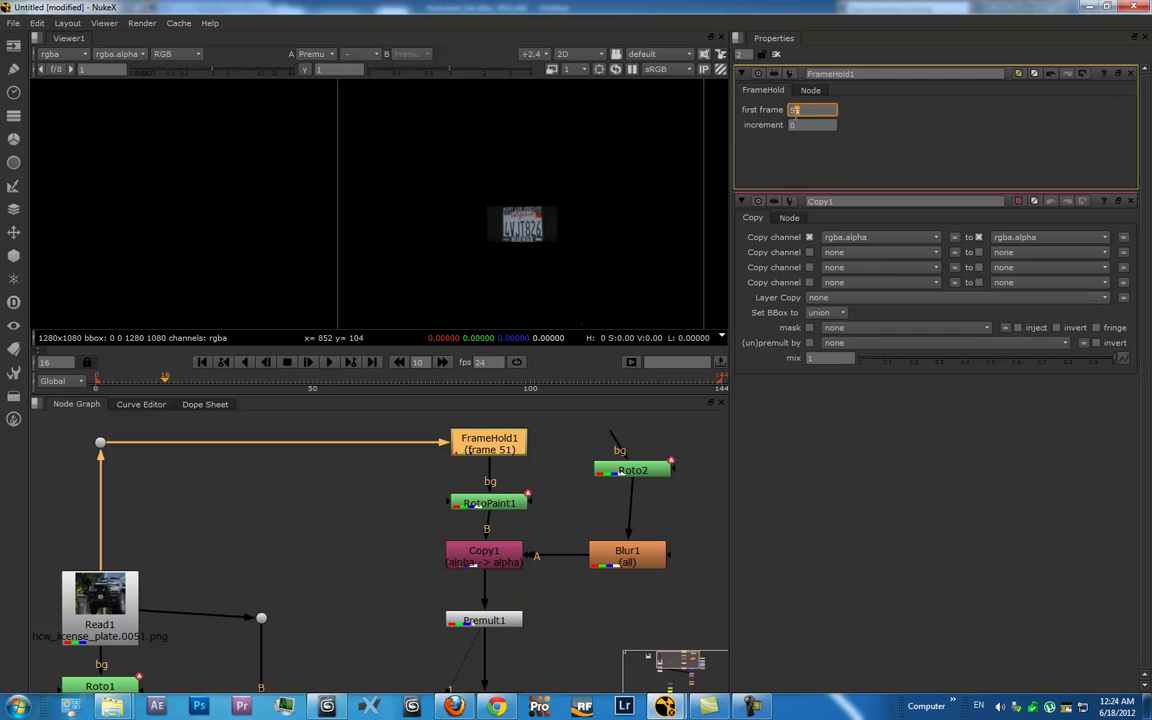
{"action": "key", "text": "Return"}
{"action": "left_click", "coordinate": [473, 620]}
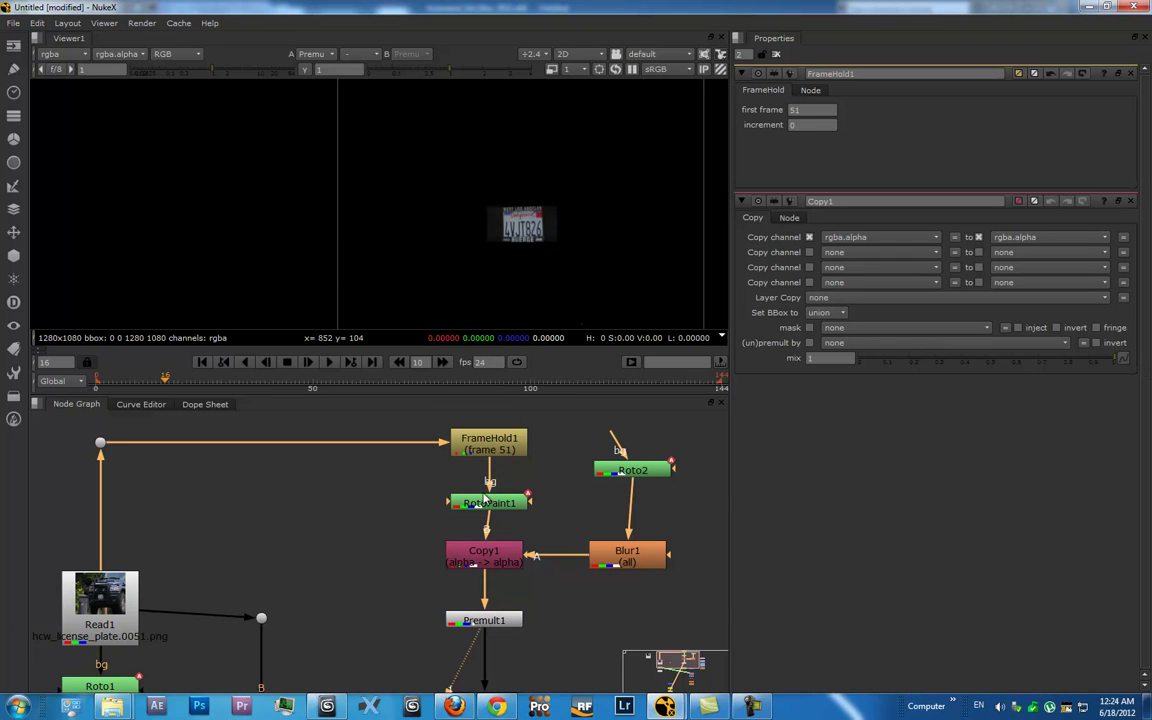
{"action": "left_click", "coordinate": [511, 437]}
- Open Roto2 and scrub the timeline to frame 51 to check the premultiplied patch
{"action": "double_click", "coordinate": [625, 470]}
{"action": "left_click", "coordinate": [421, 382]}
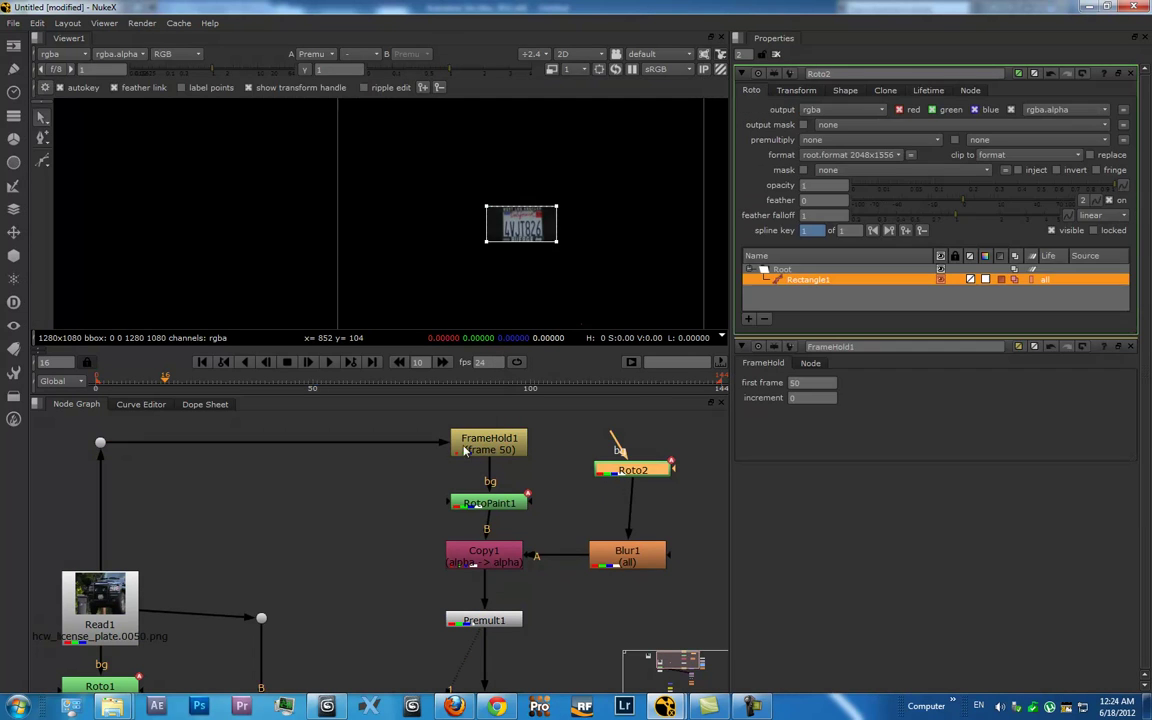
{"action": "left_click_drag", "start_coordinate": [545, 664], "coordinate": [525, 543]}
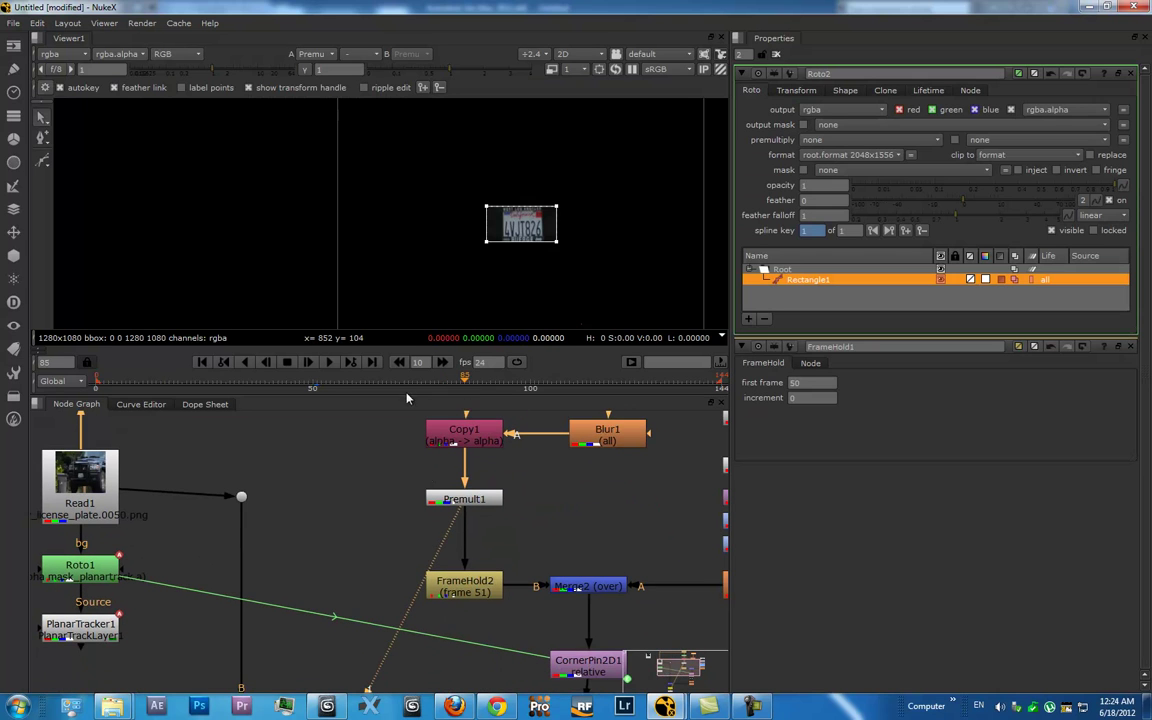
{"action": "left_click_drag", "start_coordinate": [365, 388], "coordinate": [318, 383]}
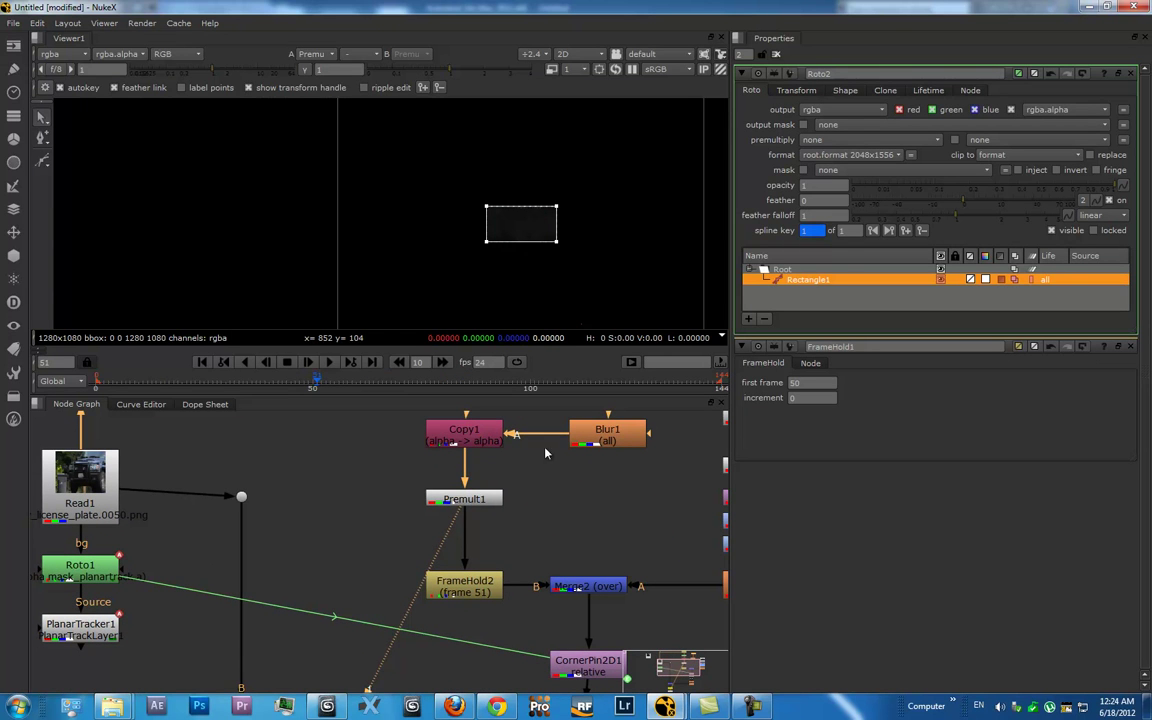
- Open FrameHold2, show its output and scrub the timeline to check the held clean plate patch up close
{"action": "double_click", "coordinate": [476, 585]}
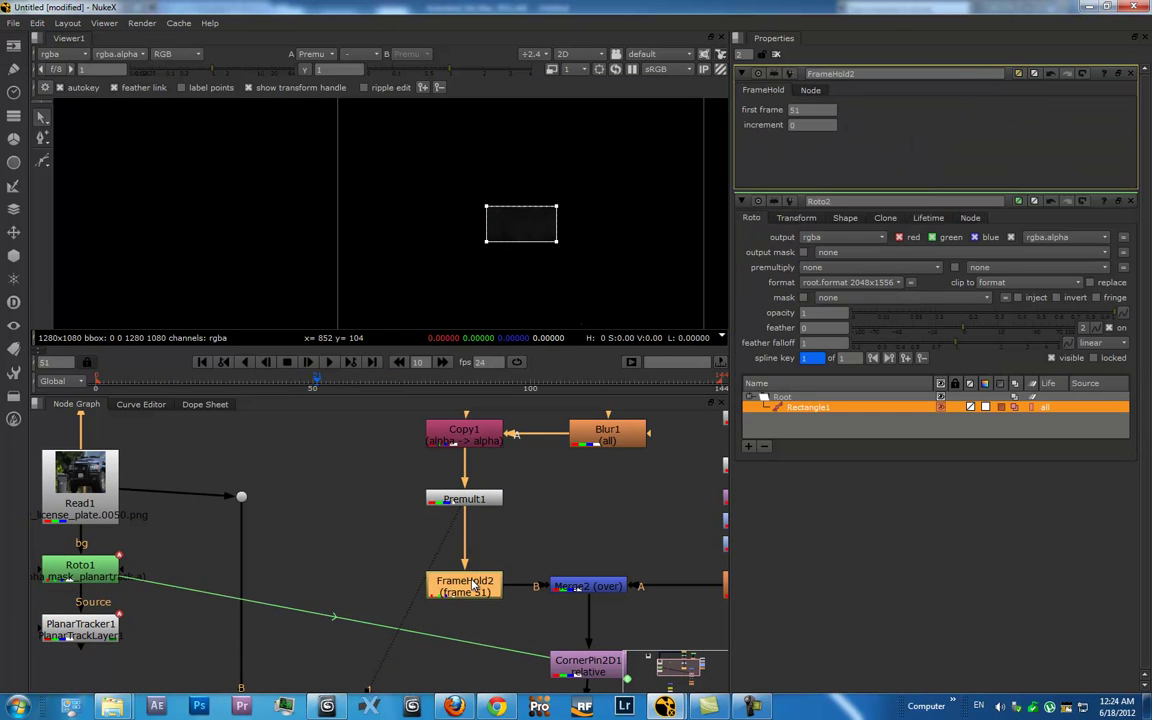
{"action": "key", "text": "1"}
{"action": "left_click_drag", "start_coordinate": [502, 389], "coordinate": [397, 381]}
{"action": "scroll", "coordinate": [503, 286], "scroll_direction": "up", "scroll_amount": 4}
{"action": "left_click_drag", "start_coordinate": [503, 286], "coordinate": [498, 296]}
- Show CornerPin2D1's output and play from the first frame to check the motion of the tracked patch
{"action": "left_click_drag", "start_coordinate": [549, 616], "coordinate": [476, 458]}
{"action": "left_click", "coordinate": [561, 533]}
{"action": "double_click", "coordinate": [551, 521]}
{"action": "key", "text": "1"}
{"action": "left_click_drag", "start_coordinate": [400, 384], "coordinate": [496, 381]}
{"action": "scroll", "coordinate": [503, 250], "scroll_direction": "down", "scroll_amount": 7}
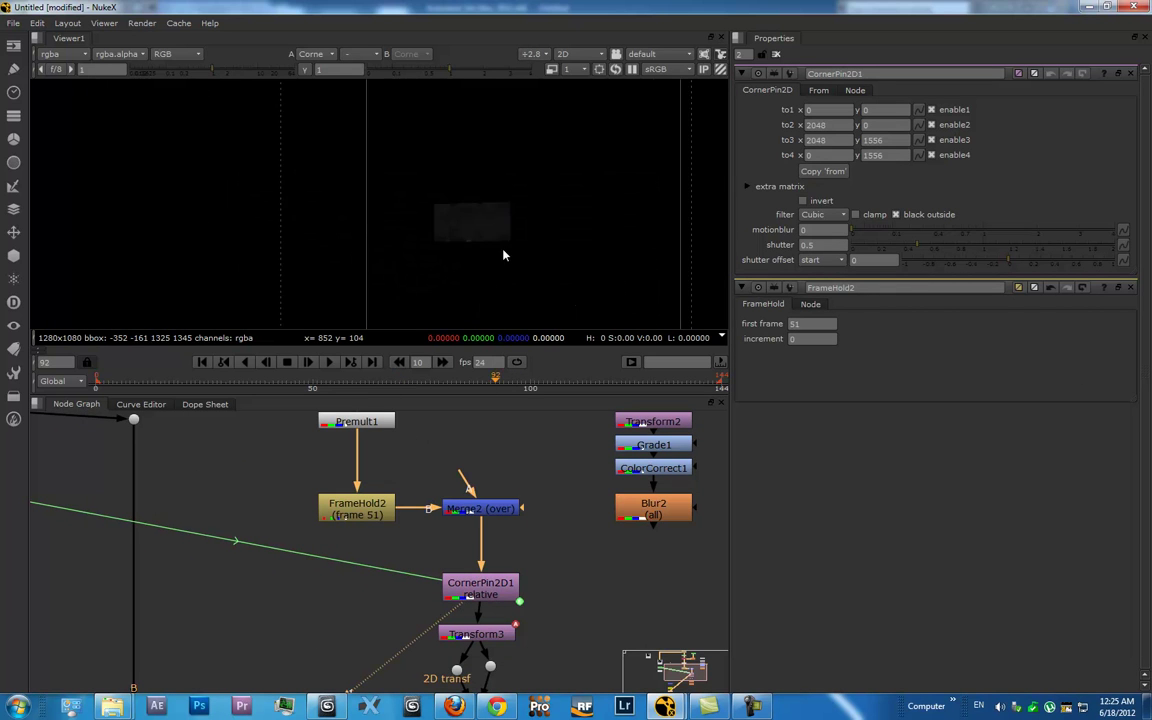
{"action": "left_click", "coordinate": [204, 364]}
{"action": "left_click", "coordinate": [328, 365]}
{"action": "key", "text": "a"}
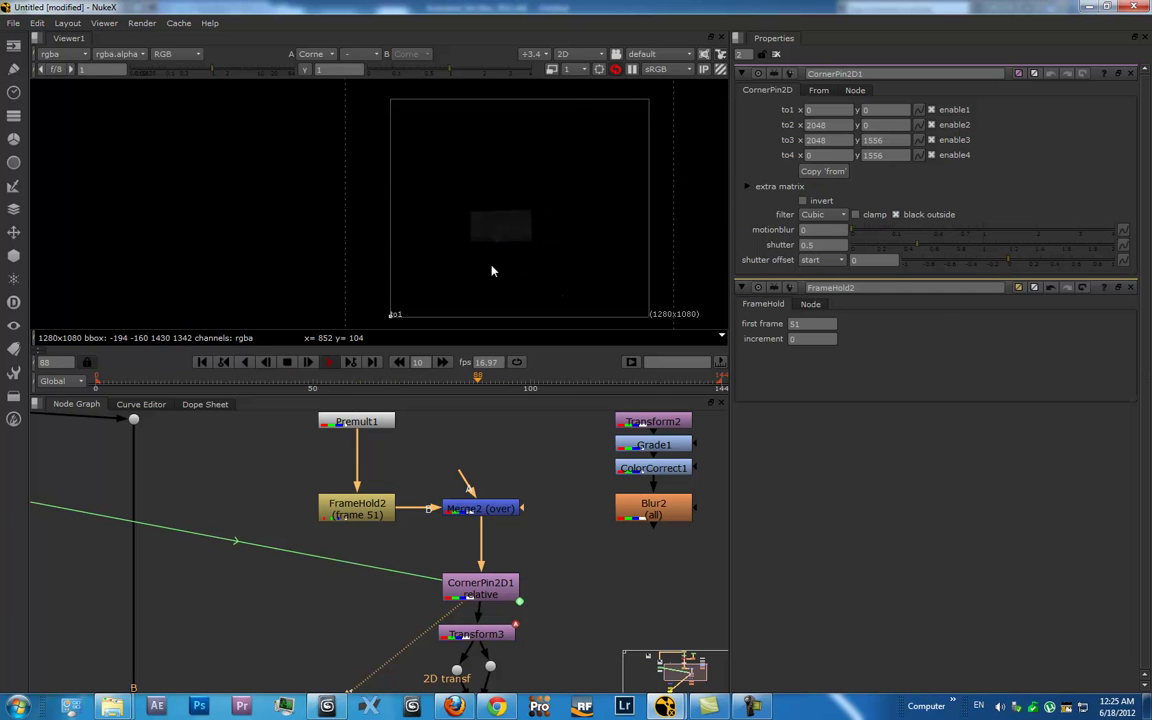
- Open Merge2's settings and examine the text branch feeding into it
{"action": "double_click", "coordinate": [482, 509]}
{"action": "left_click_drag", "start_coordinate": [544, 490], "coordinate": [469, 553]}
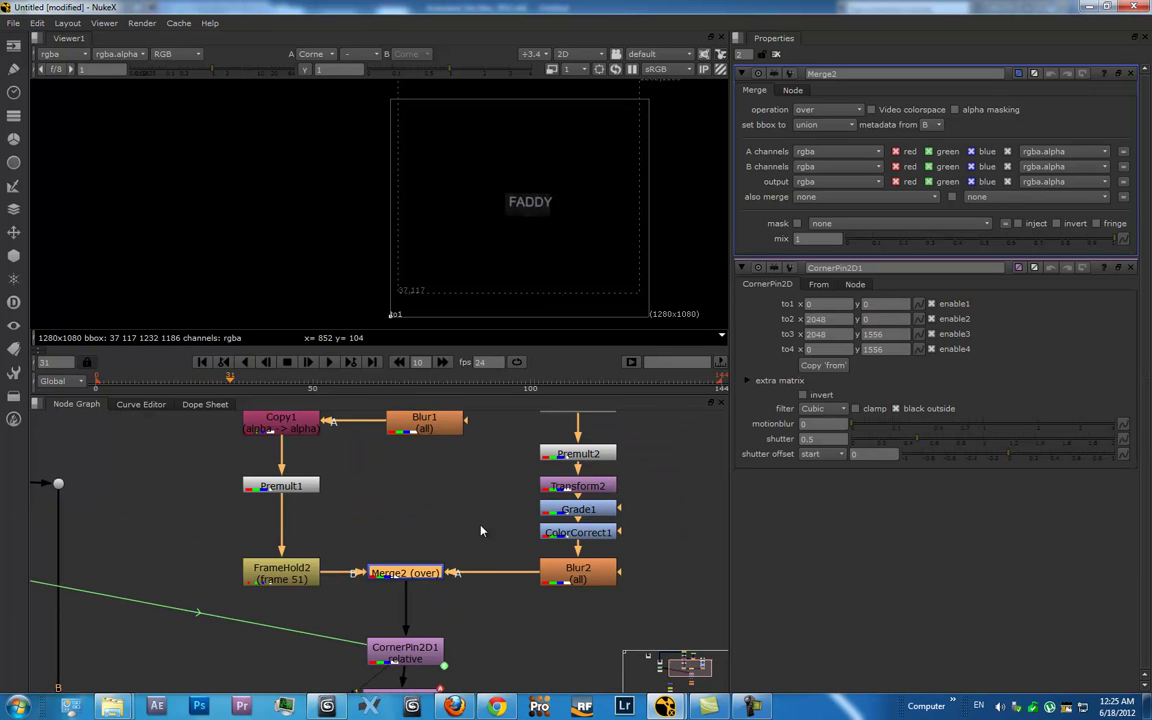
{"action": "left_click_drag", "start_coordinate": [531, 491], "coordinate": [493, 593]}
- Open Text1, show its output in the viewer and select its message text
{"action": "left_click", "coordinate": [531, 506]}
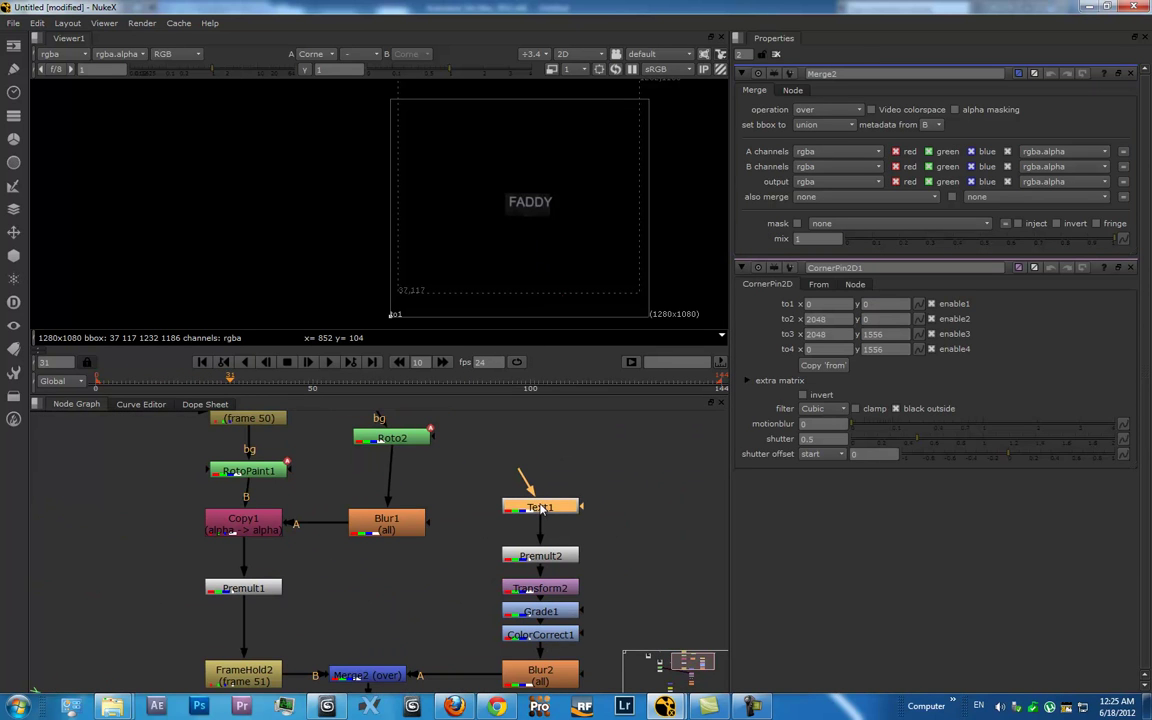
{"action": "double_click", "coordinate": [540, 508]}
{"action": "key", "text": "1"}
{"action": "scroll", "coordinate": [540, 246], "scroll_direction": "up", "scroll_amount": 5}
{"action": "left_click_drag", "start_coordinate": [200, 95], "coordinate": [388, 193]}
{"action": "scroll", "coordinate": [388, 193], "scroll_direction": "down", "scroll_amount": 2}
{"action": "double_click", "coordinate": [961, 236]}
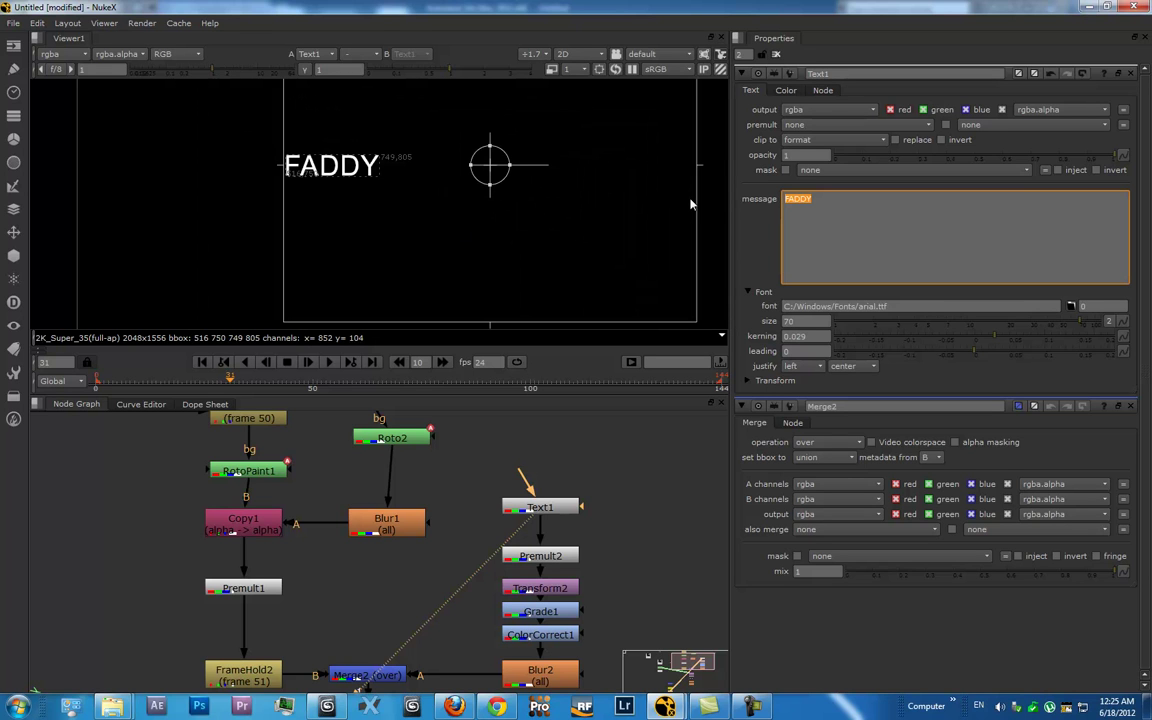
- Replace Text1's message with "Nursing4life" and show Premult2's output in the viewer
{"action": "type", "text": "DP"}
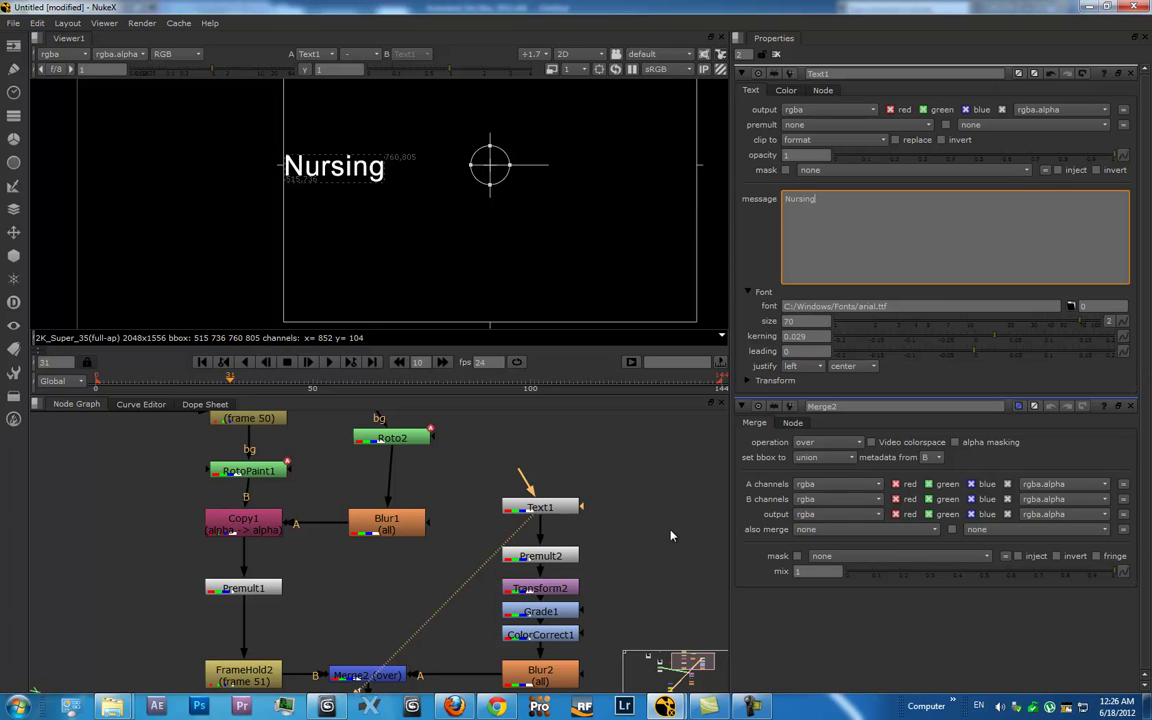
{"action": "type", "text": "Nursing4life"}
{"action": "left_click", "coordinate": [560, 558]}
{"action": "key", "text": "1"}
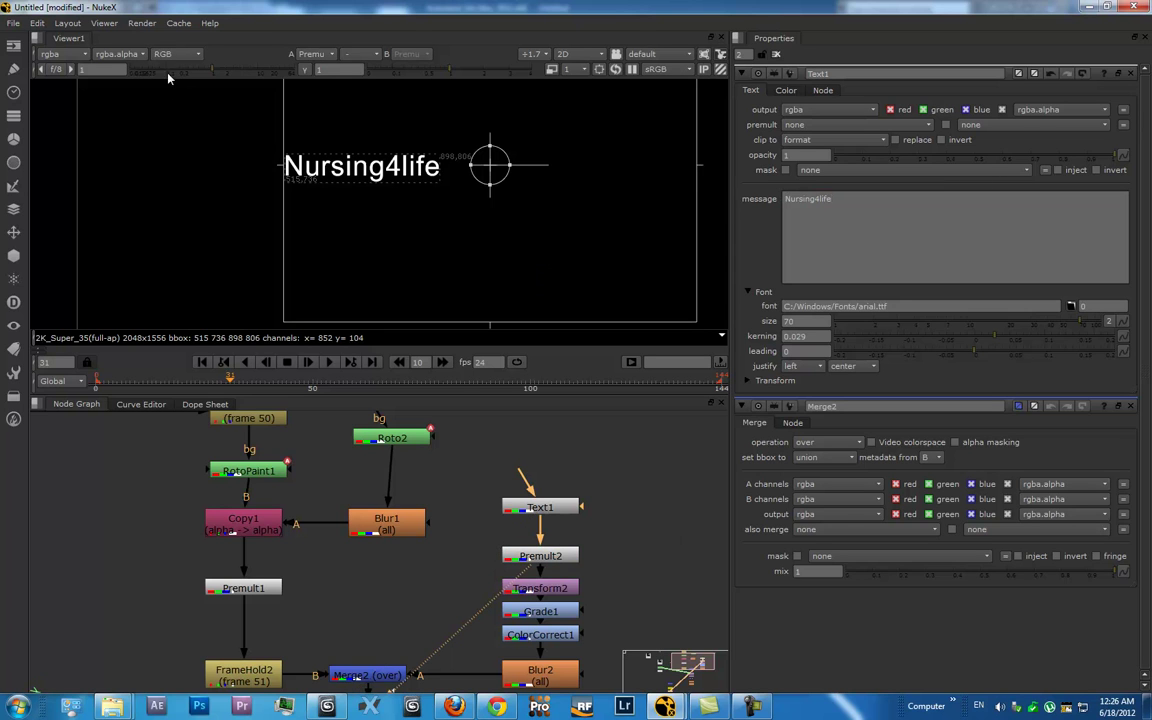
- Show Transform2's output in the viewer and check the alpha of the repositioned text
{"action": "left_click", "coordinate": [548, 590]}
{"action": "key", "text": "1"}
{"action": "left_click_drag", "start_coordinate": [590, 188], "coordinate": [642, 58]}
{"action": "mouse_move", "coordinate": [547, 591]}
{"action": "left_mouse_down"}
{"action": "mouse_move", "coordinate": [563, 586]}
{"action": "mouse_move", "coordinate": [547, 591]}
{"action": "left_mouse_up"}
{"action": "left_click_drag", "start_coordinate": [617, 585], "coordinate": [621, 490]}
- Show Grade1's output, open its settings and show ColorCorrect1's output as well
{"action": "left_click", "coordinate": [549, 520]}
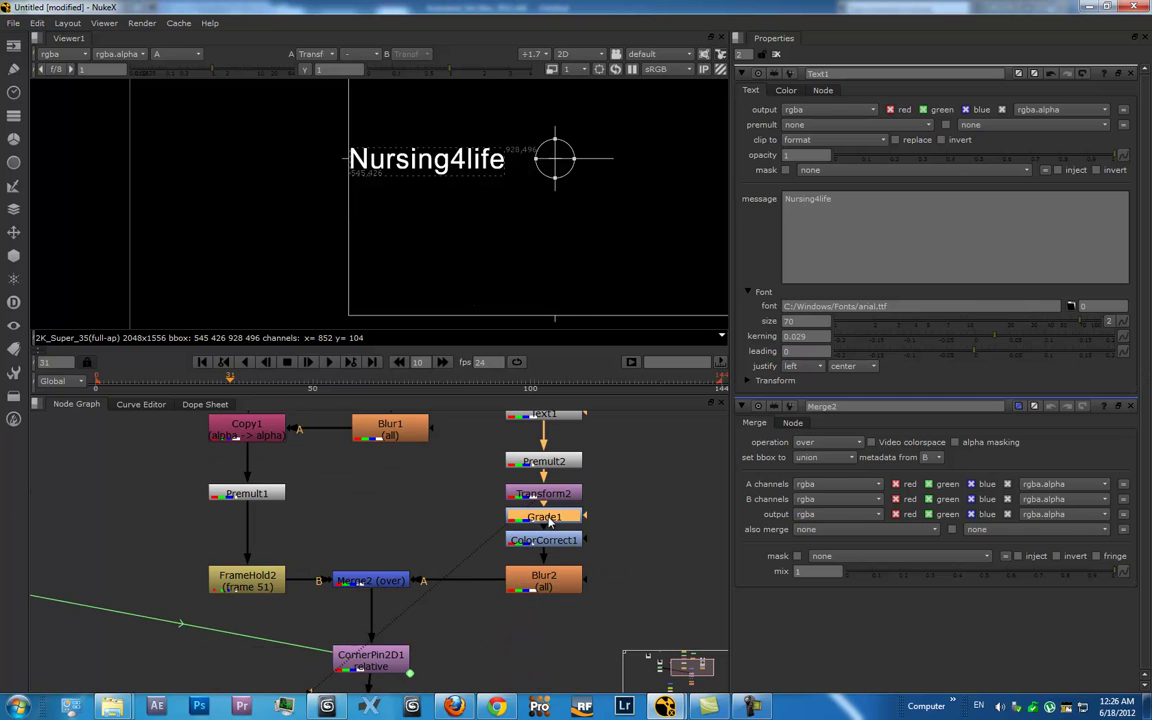
{"action": "key", "text": "1"}
{"action": "double_click", "coordinate": [543, 523]}
{"action": "left_click", "coordinate": [543, 541]}
{"action": "key", "text": "1"}
- Show Blur2's output up close, open its settings and toggle the node to compare the softened text edges
{"action": "left_click", "coordinate": [538, 575]}
{"action": "key", "text": "1"}
{"action": "scroll", "coordinate": [432, 287], "scroll_direction": "up", "scroll_amount": 5}
{"action": "left_click_drag", "start_coordinate": [405, 207], "coordinate": [475, 343]}
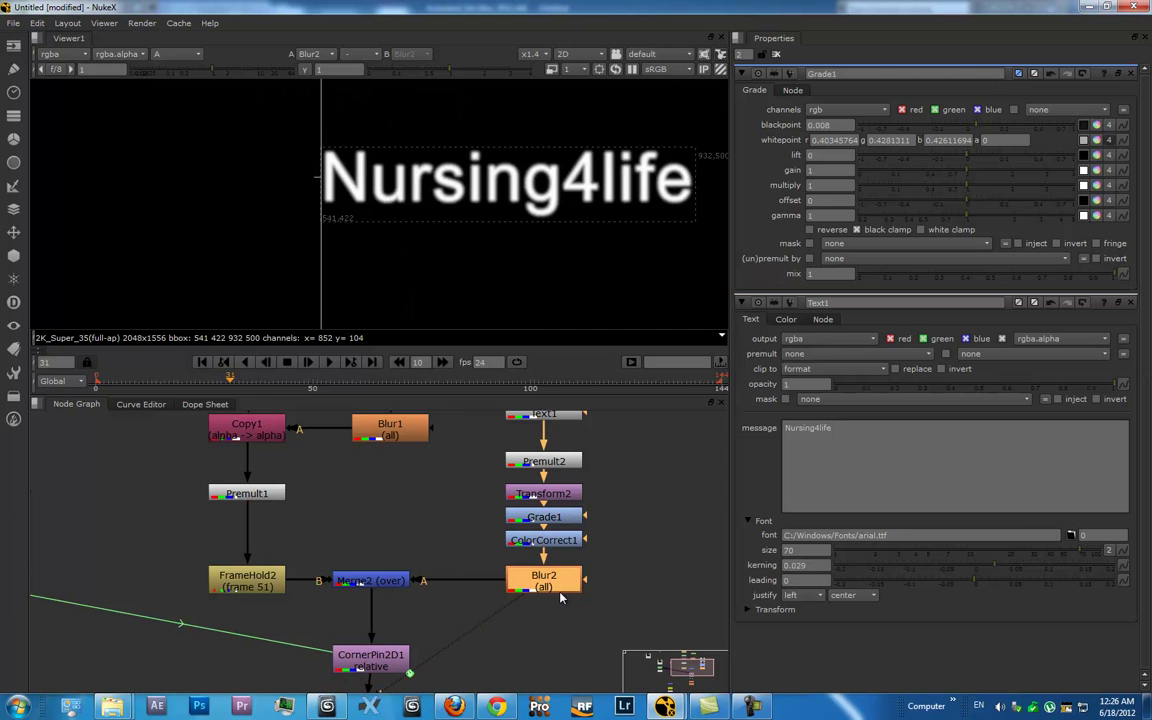
{"action": "key", "text": "d"}
{"action": "double_click", "coordinate": [529, 578]}
{"action": "key", "text": "d"}
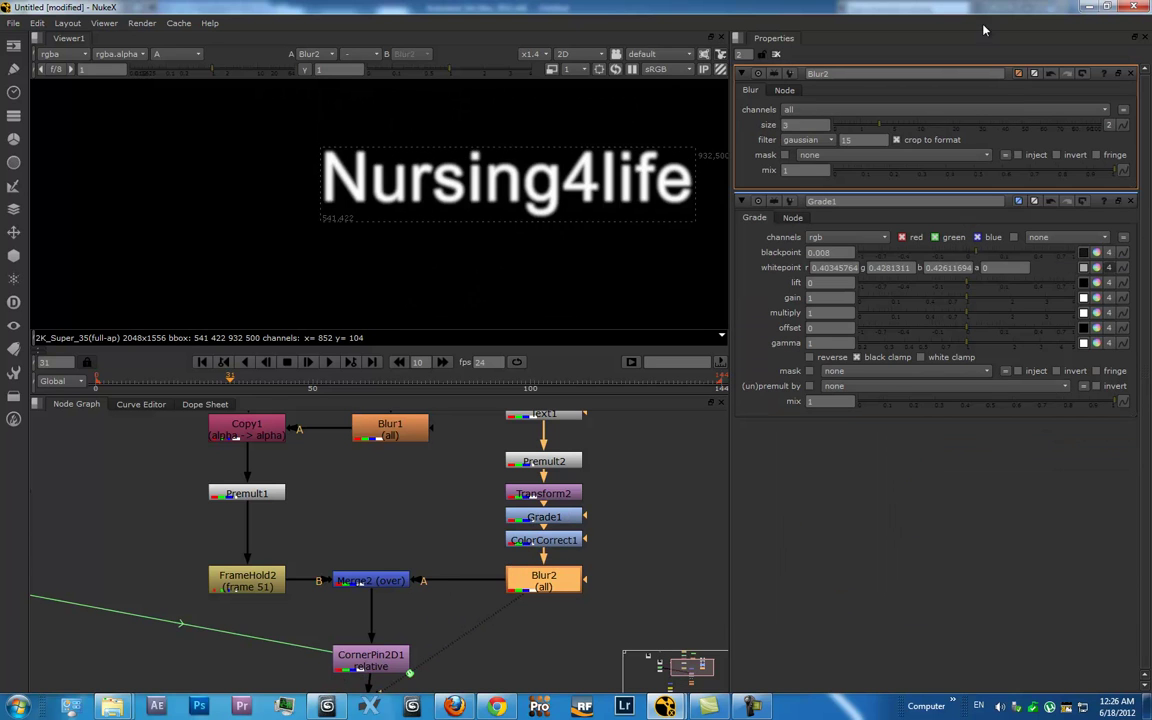
{"action": "left_click_drag", "start_coordinate": [502, 288], "coordinate": [502, 249]}
- Show Merge2's output and switch between its alpha and colour to check the text over the clean patch
{"action": "left_click", "coordinate": [378, 583]}
{"action": "key", "text": "1"}
{"action": "scroll", "coordinate": [502, 250], "scroll_direction": "down", "scroll_amount": 8}
{"action": "key", "text": "a"}
{"action": "key", "text": "a"}
{"action": "key", "text": "a"}
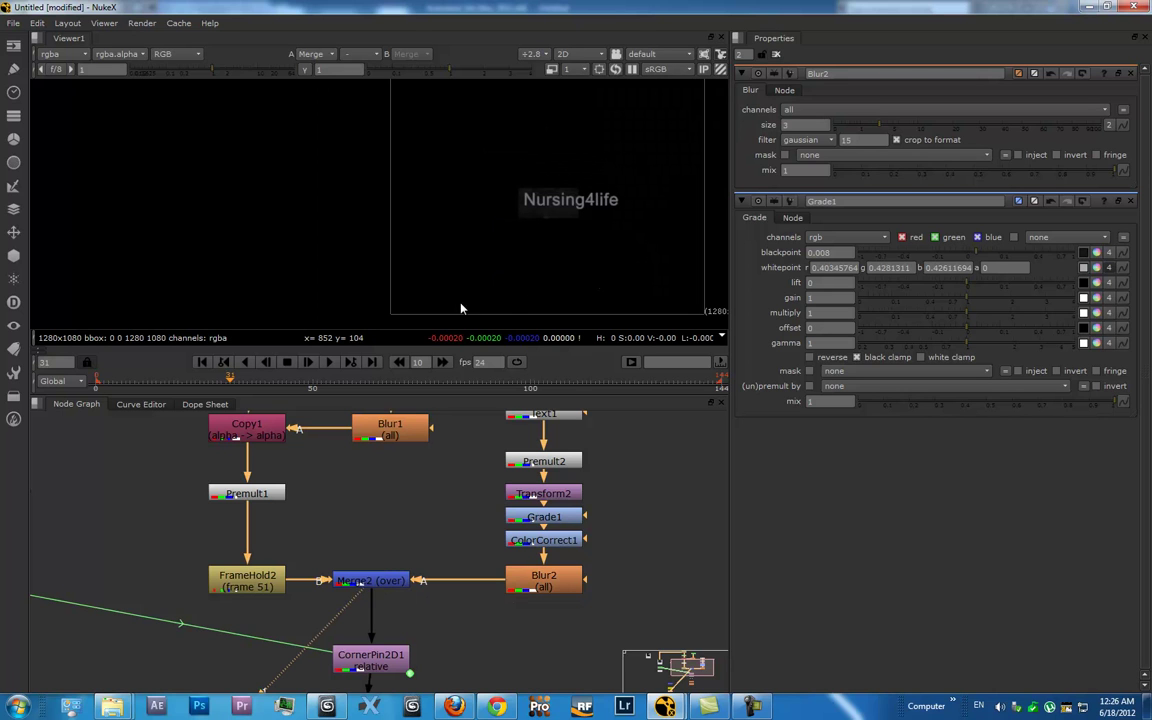
- Show CornerPin2D1's output and play it to check how the new plate text follows the track
{"action": "left_click", "coordinate": [325, 365]}
{"action": "left_click_drag", "start_coordinate": [377, 657], "coordinate": [421, 620]}
{"action": "left_click", "coordinate": [421, 620]}
{"action": "key", "text": "1"}
{"action": "left_click", "coordinate": [330, 363]}
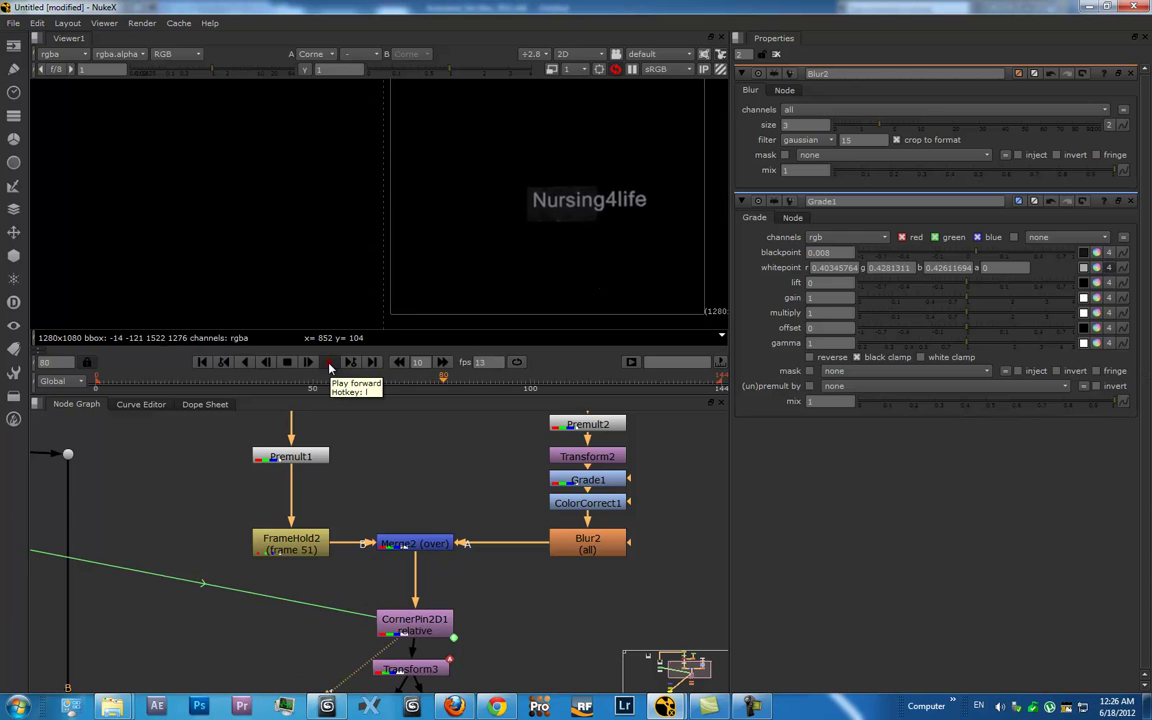
{"action": "left_click", "coordinate": [330, 363]}
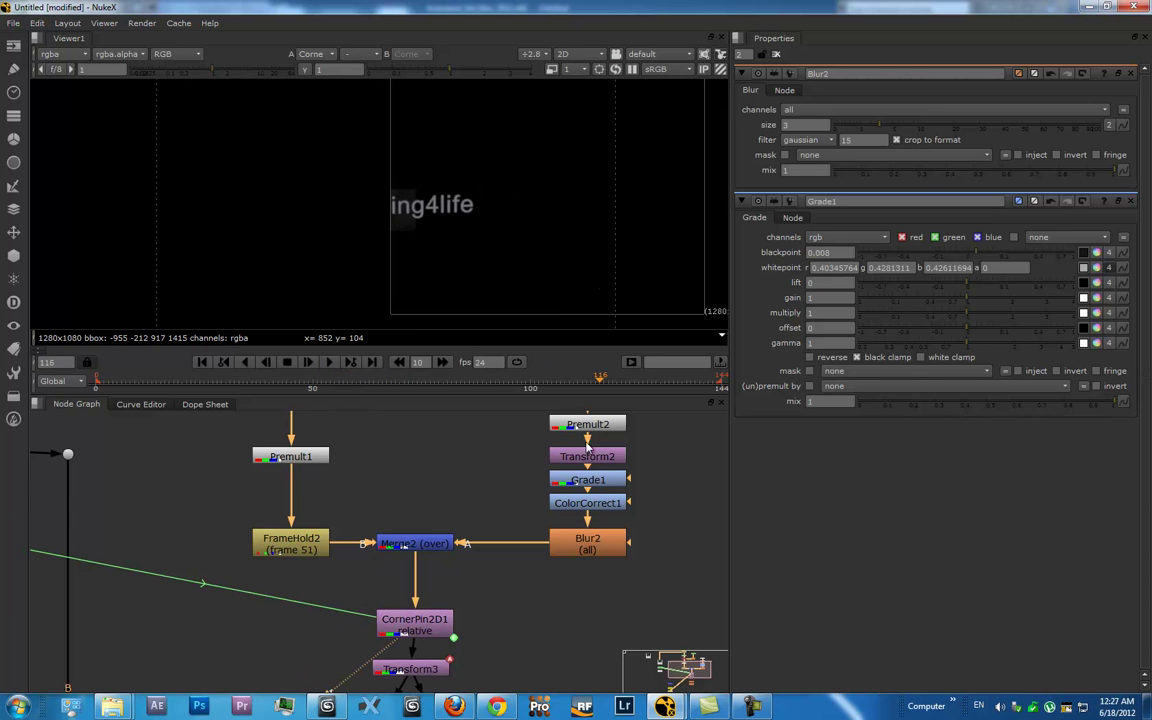
- Open Transform2, show Transform3's output and open MotionBlur2D1 to examine its output UV setting
{"action": "double_click", "coordinate": [588, 455]}
{"action": "left_click_drag", "start_coordinate": [466, 641], "coordinate": [558, 515]}
{"action": "left_click", "coordinate": [445, 594]}
{"action": "key", "text": "1"}
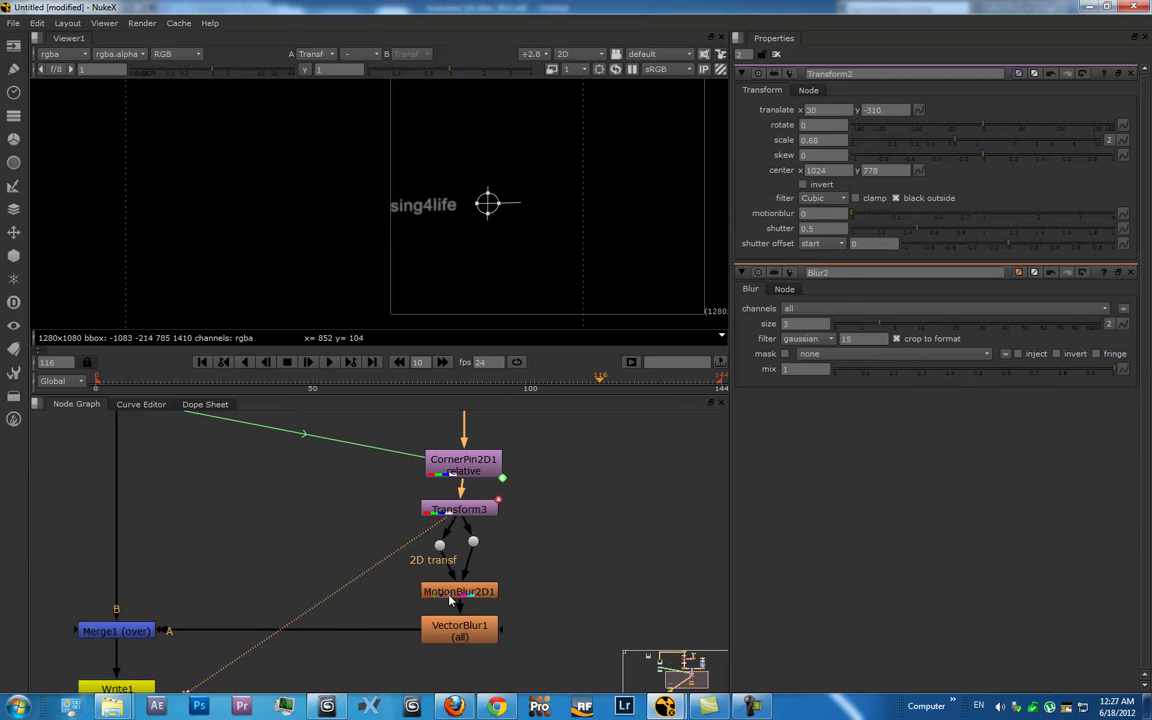
{"action": "double_click", "coordinate": [443, 593]}
{"action": "left_click", "coordinate": [830, 110]}
{"action": "left_click", "coordinate": [550, 400]}
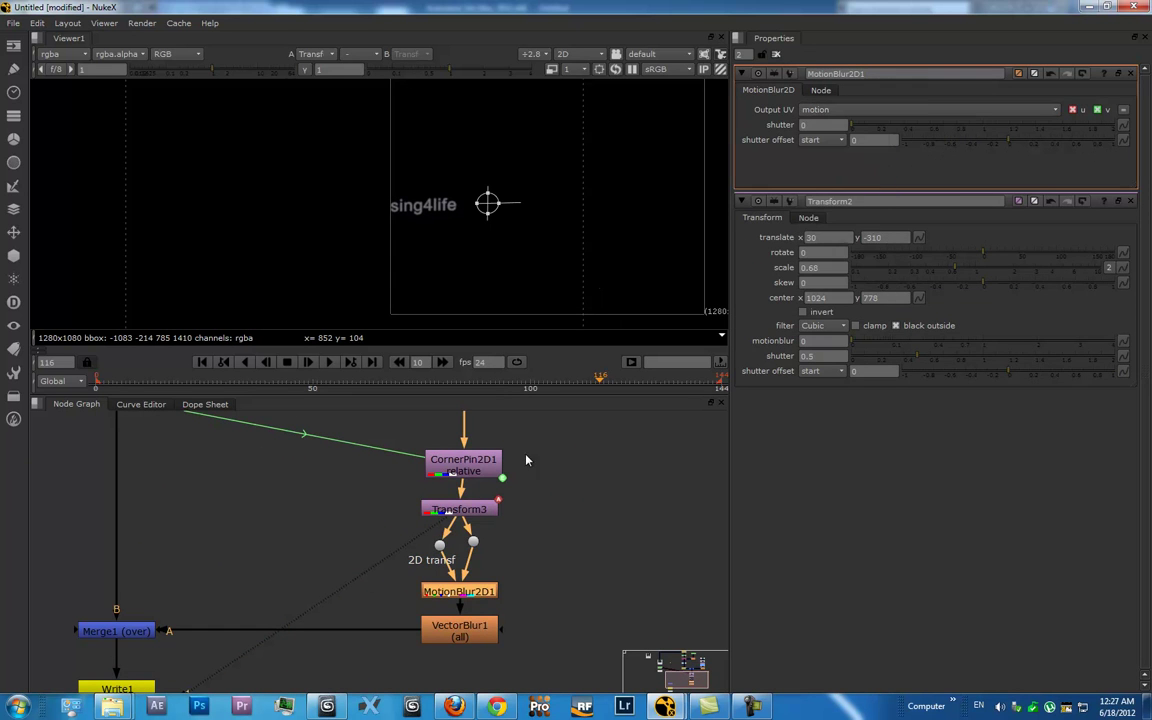
- Open VectorBlur1, examine its UV channels and blur method, and show its output in the viewer
{"action": "double_click", "coordinate": [469, 463]}
{"action": "left_click_drag", "start_coordinate": [495, 597], "coordinate": [496, 507]}
{"action": "double_click", "coordinate": [480, 536]}
{"action": "left_click", "coordinate": [832, 125]}
{"action": "left_click", "coordinate": [824, 192]}
{"action": "key", "text": "1"}
{"action": "scroll", "coordinate": [190, 493], "scroll_direction": "down", "scroll_amount": 3}
- Open Merge1, show the final composite and examine the Write1 and Viewer1 end of the graph
{"action": "left_click_drag", "start_coordinate": [156, 510], "coordinate": [383, 620]}
{"action": "double_click", "coordinate": [379, 627]}
{"action": "key", "text": "1"}
{"action": "left_click_drag", "start_coordinate": [348, 546], "coordinate": [363, 575]}
{"action": "left_click_drag", "start_coordinate": [331, 449], "coordinate": [362, 411]}
{"action": "left_click", "coordinate": [380, 600]}
{"action": "left_click_drag", "start_coordinate": [392, 601], "coordinate": [388, 565]}
{"action": "left_click", "coordinate": [387, 565]}
{"action": "left_click", "coordinate": [378, 618]}
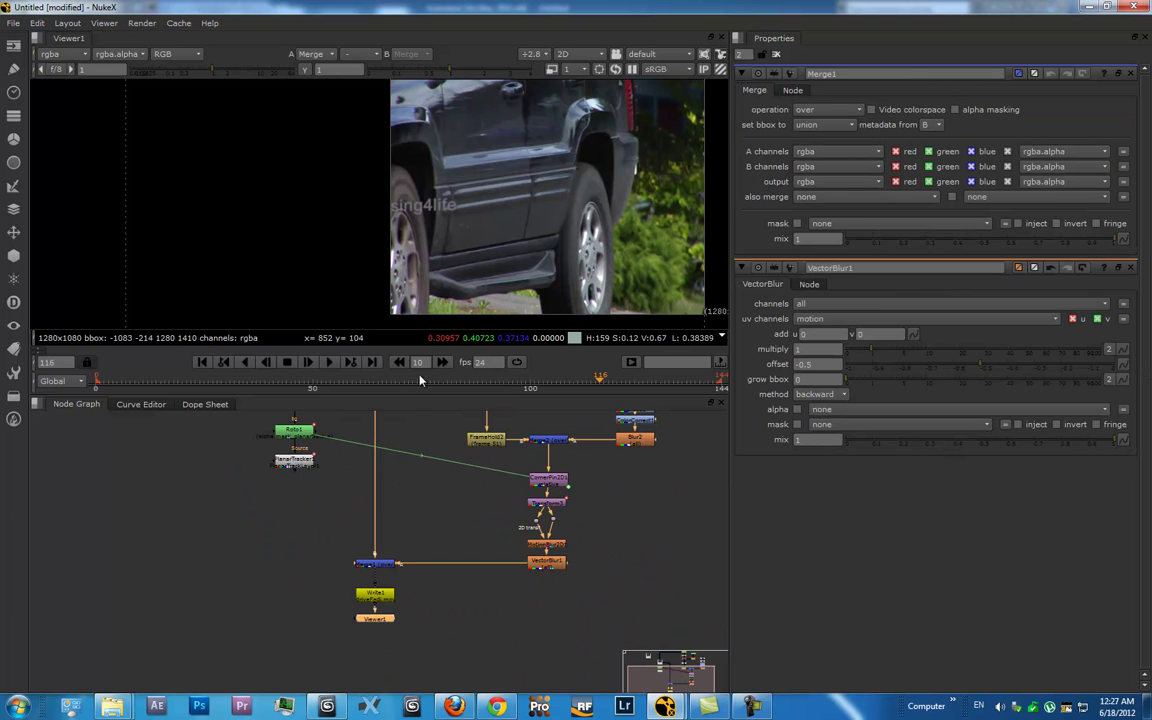
- At frame 43, open Transform2 and reposition the plate text to translate x -158, y -318
{"action": "left_click_drag", "start_coordinate": [350, 384], "coordinate": [283, 386]}
{"action": "left_click_drag", "start_coordinate": [622, 438], "coordinate": [612, 526]}
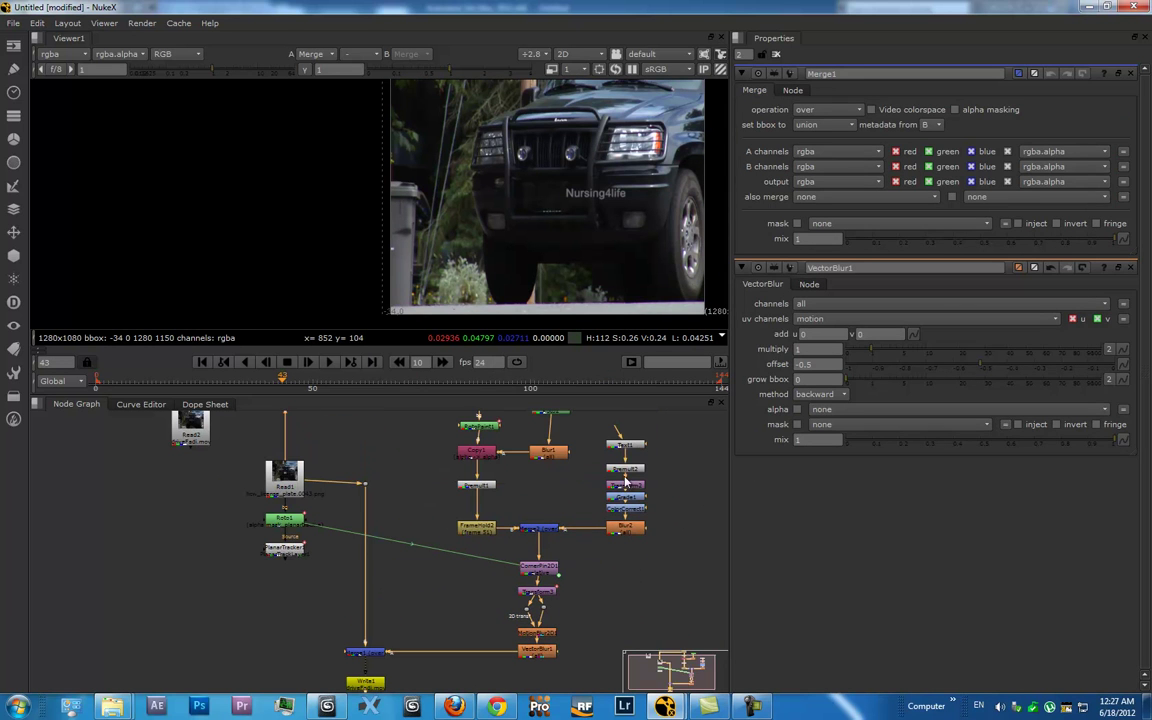
{"action": "double_click", "coordinate": [625, 485]}
{"action": "scroll", "coordinate": [612, 252], "scroll_direction": "up", "scroll_amount": 1}
{"action": "left_click_drag", "start_coordinate": [614, 247], "coordinate": [614, 277]}
{"action": "left_click_drag", "start_coordinate": [667, 201], "coordinate": [607, 203]}
- Toggle Grade1 to compare the text's colour and check the composite at frame 76 and the first frame
{"action": "left_click", "coordinate": [625, 499]}
{"action": "key", "text": "d"}
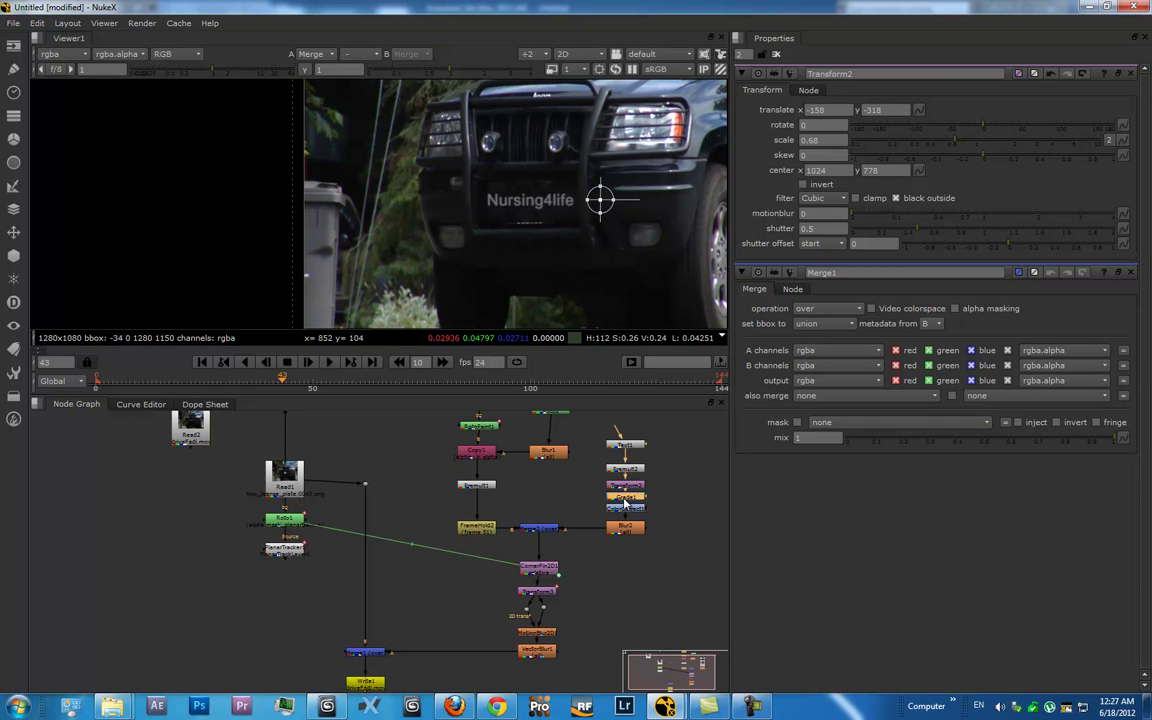
{"action": "left_click", "coordinate": [427, 383]}
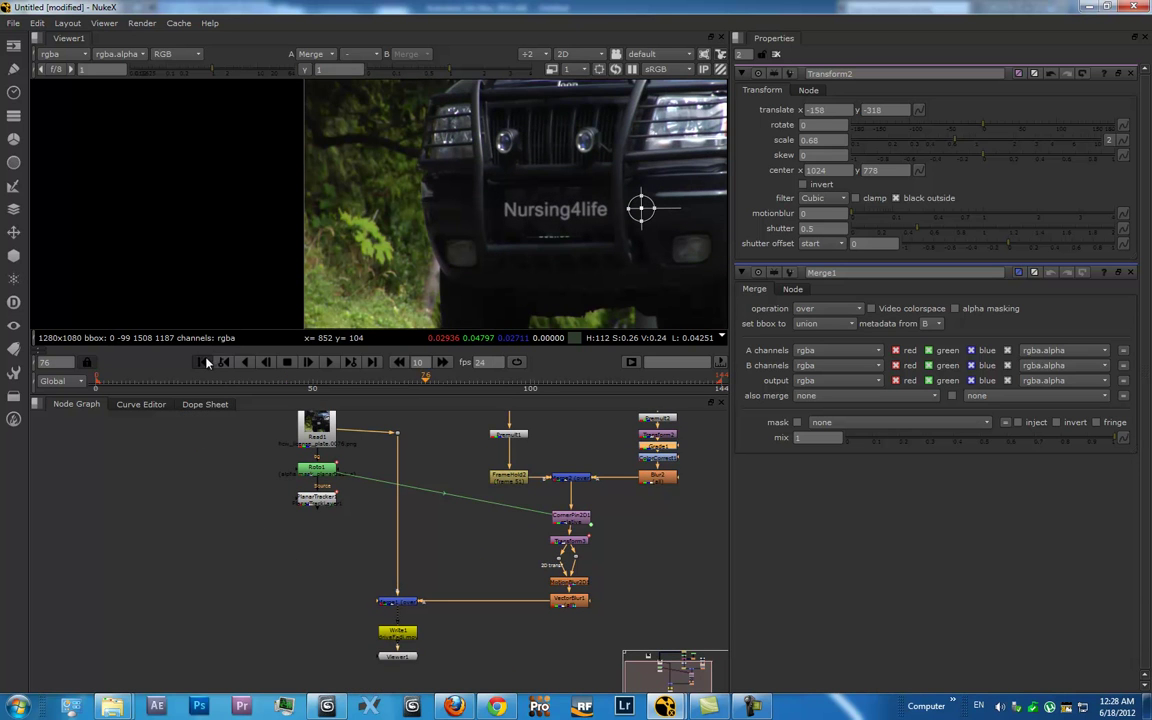
{"action": "left_click", "coordinate": [207, 360]}
{"action": "key", "text": "space"}
{"action": "key", "text": "space"}
{"action": "left_click", "coordinate": [631, 514]}
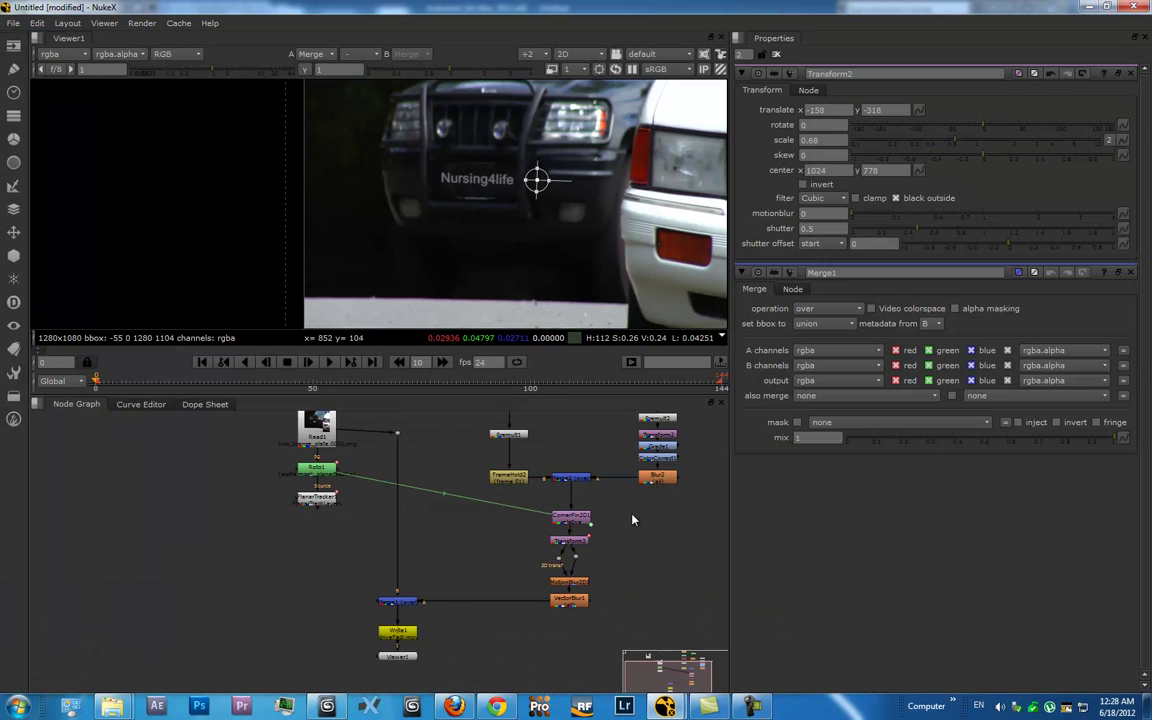
- Open the project settings and examine the Merge1 area of the node graph up close
{"action": "key", "text": "s"}
{"action": "key", "text": "space"}
{"action": "key", "text": "space"}
{"action": "left_click_drag", "start_coordinate": [478, 432], "coordinate": [450, 467]}
{"action": "key", "text": "space"}
{"action": "scroll", "coordinate": [450, 467], "scroll_direction": "up", "scroll_amount": 5}
{"action": "key", "text": "space"}
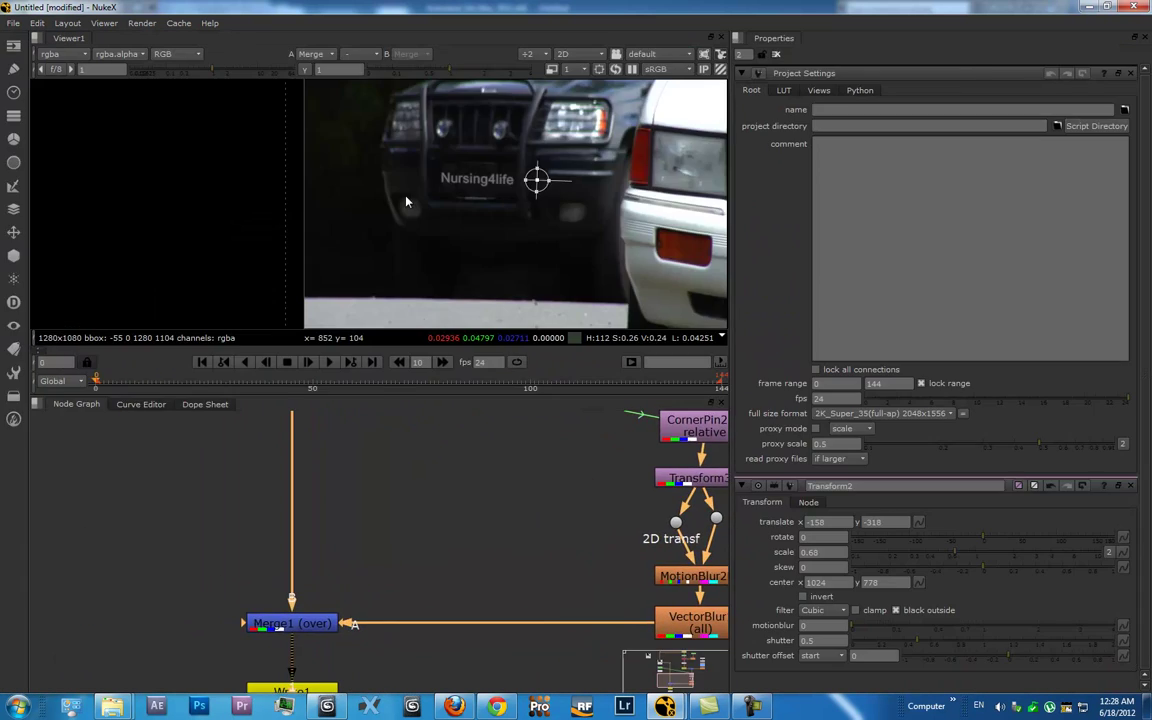
- Enlarge the viewer to full size, turn its overlay off and play the finished composite
{"action": "key", "text": "space"}
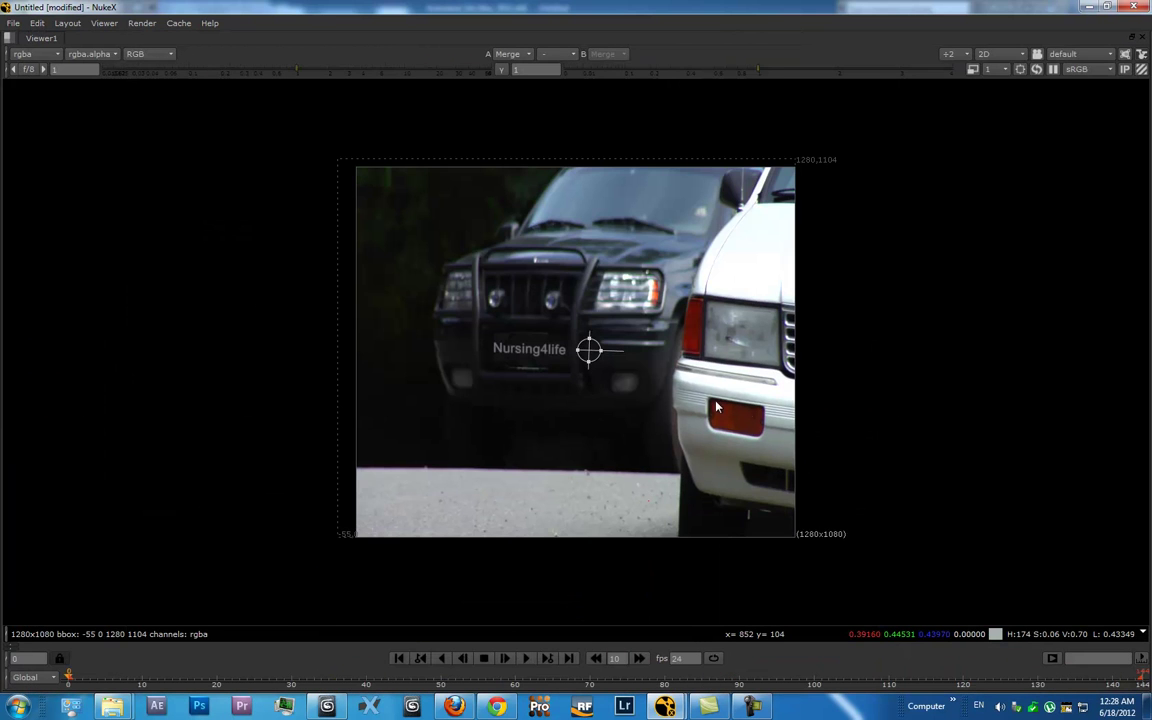
{"action": "key", "text": "o"}
{"action": "key", "text": "l"}
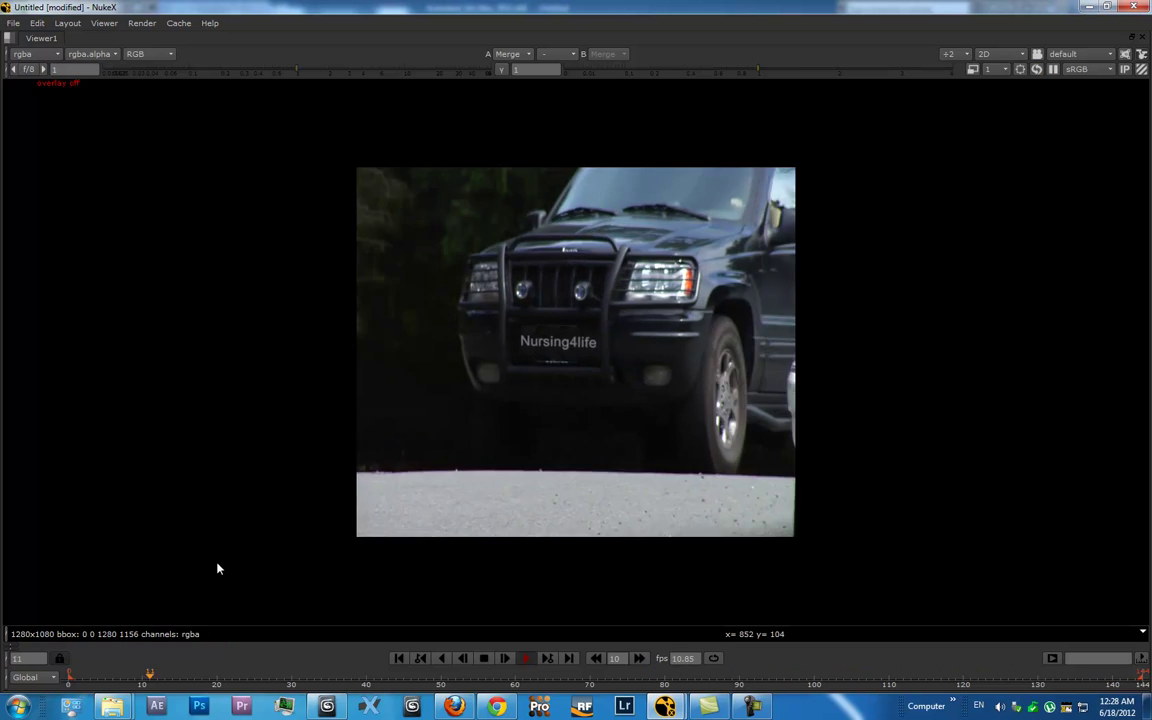
{"action": "key", "text": "space"}
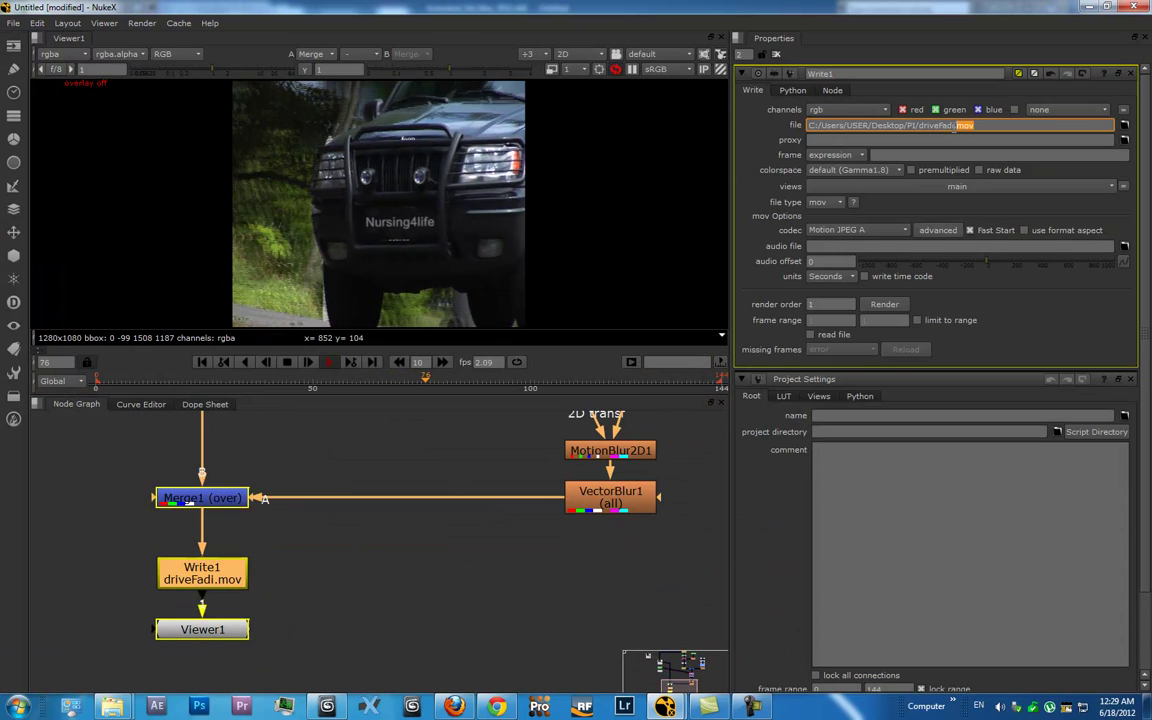
- Show Read2's previously rendered movie in the viewer during playback
{"action": "left_click_drag", "start_coordinate": [295, 455], "coordinate": [586, 700]}
{"action": "scroll", "coordinate": [275, 527], "scroll_direction": "down", "scroll_amount": 1}
{"action": "left_click_drag", "start_coordinate": [275, 527], "coordinate": [469, 673]}
{"action": "left_click", "coordinate": [303, 437]}
{"action": "key", "text": "1"}
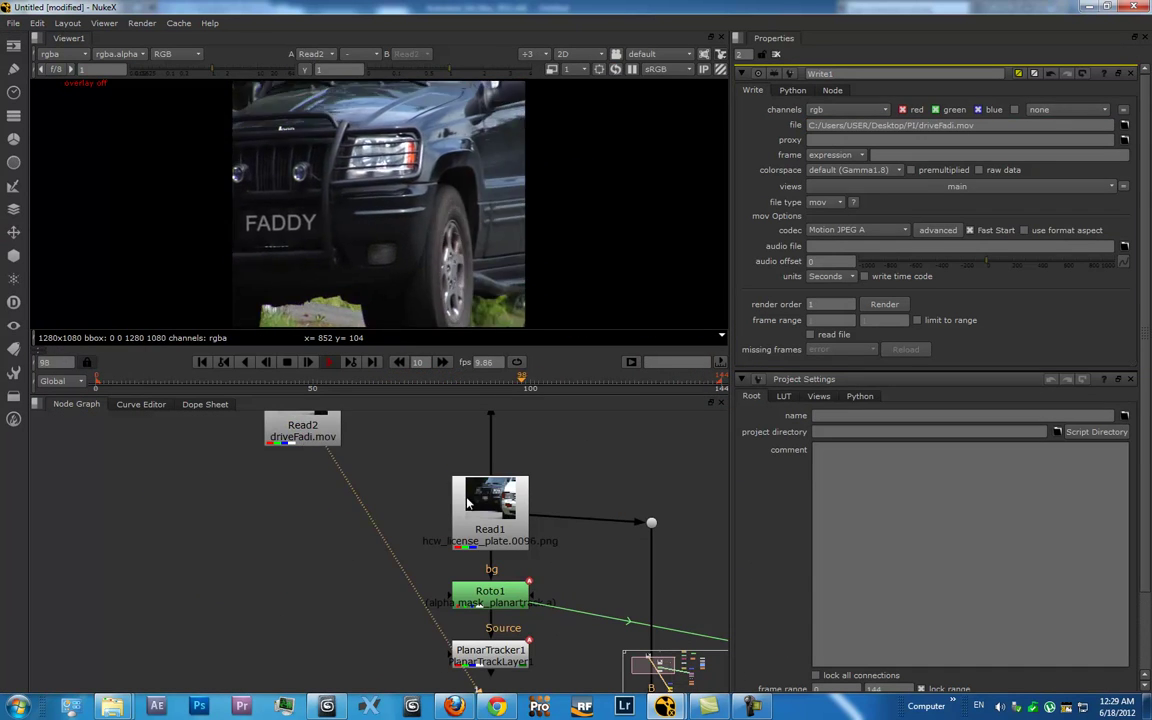
- Inspect the FADDY plate up close during playback and enlarge the properties for writing a project comment
{"action": "scroll", "coordinate": [496, 235], "scroll_direction": "up", "scroll_amount": 5}
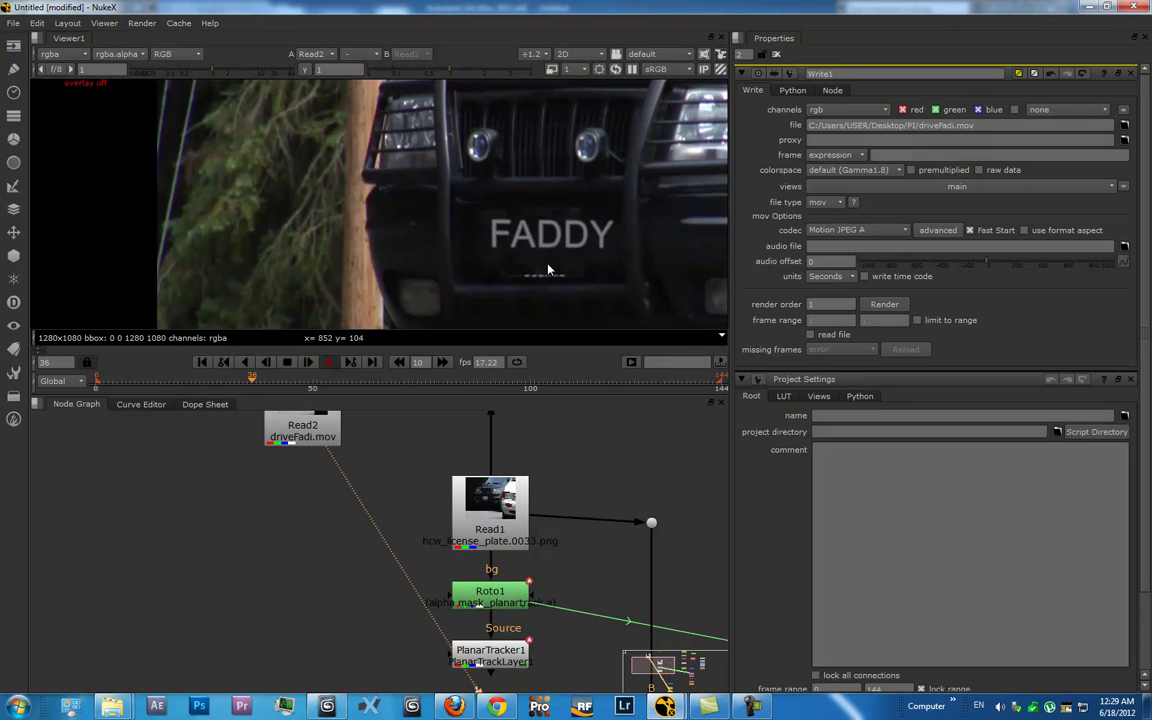
{"action": "scroll", "coordinate": [496, 235], "scroll_direction": "down", "scroll_amount": 4}
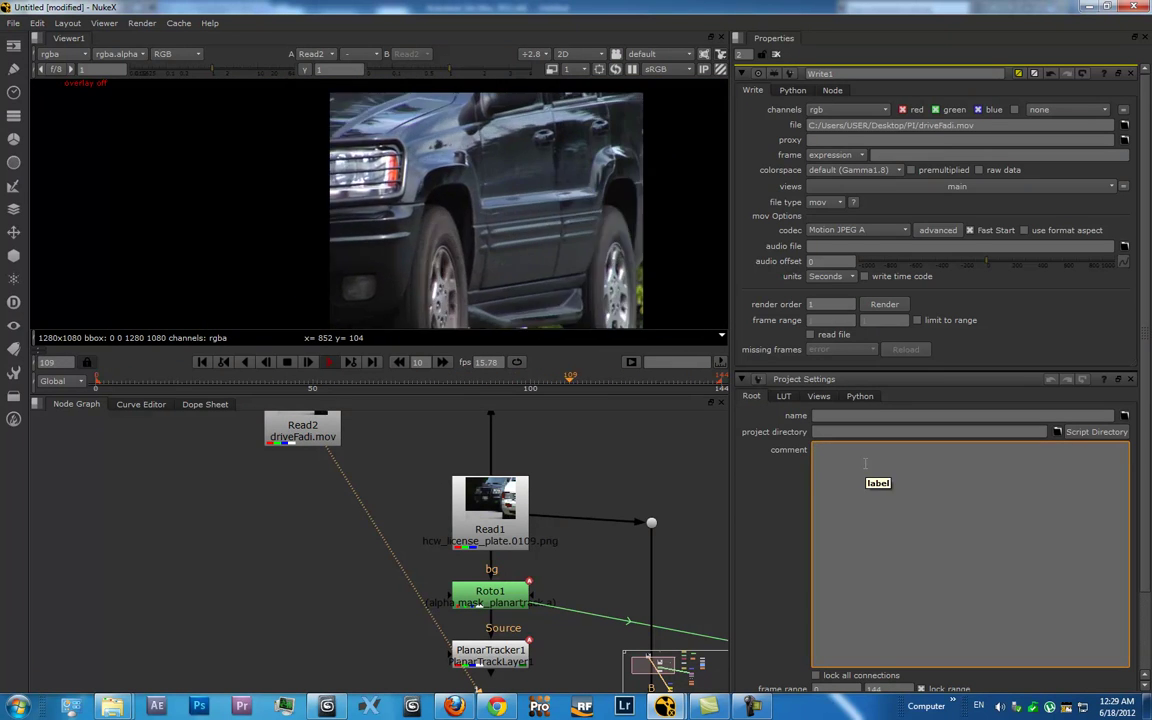
{"action": "key", "text": "space"}
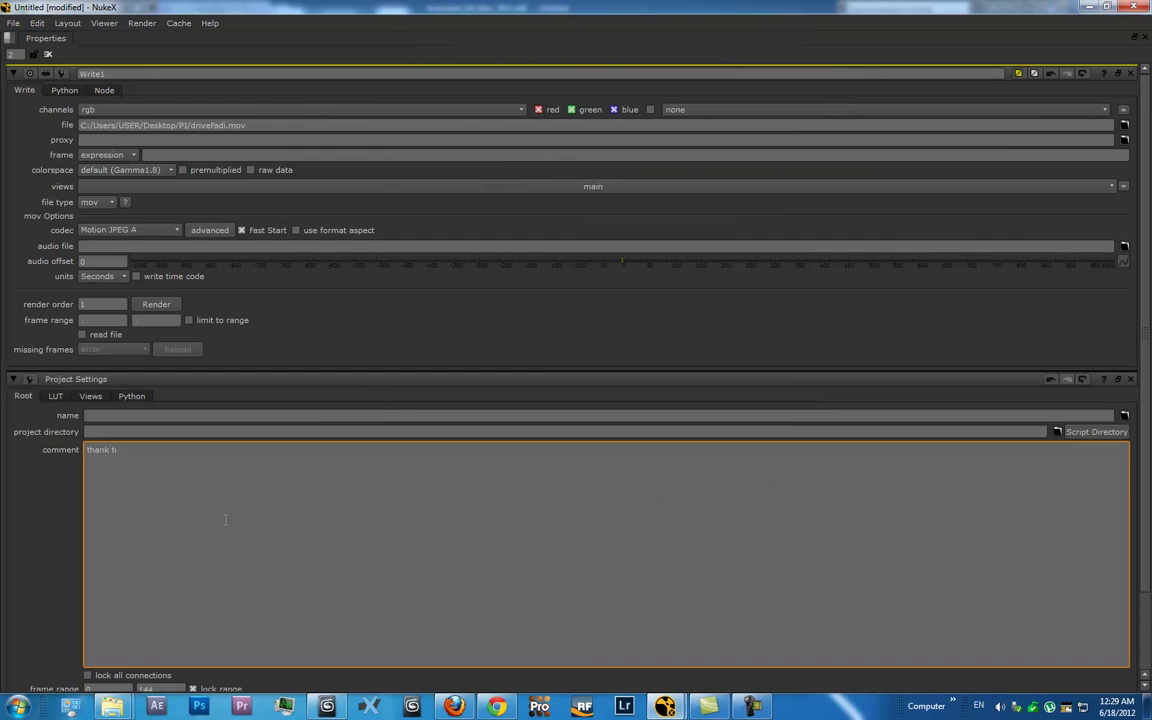